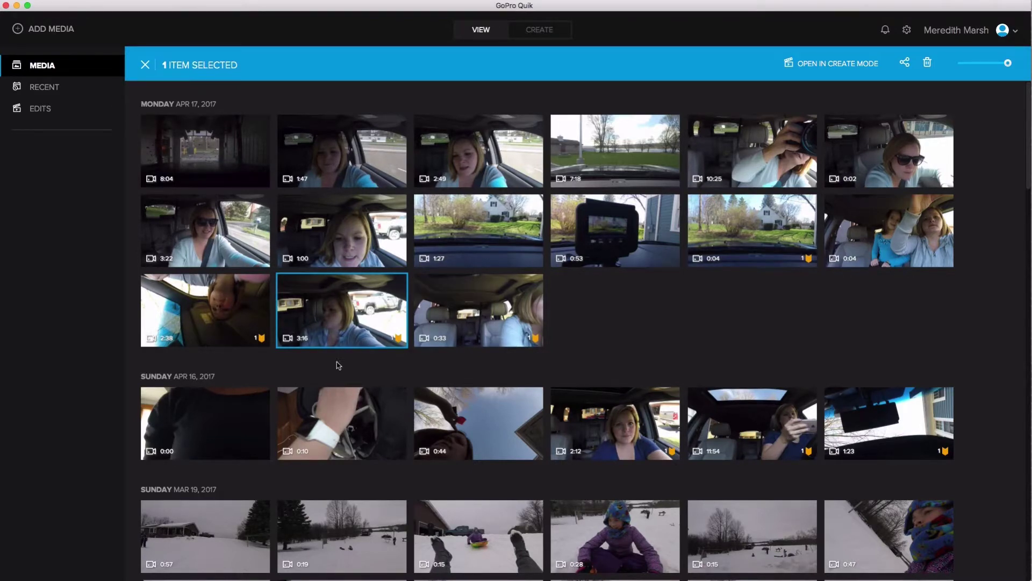
# Step: Open the 3:16 clip from April 17, 2017 and enable all six gauges, from GoPro Logo to G-Force
pyautogui.doubleClick(338, 323)
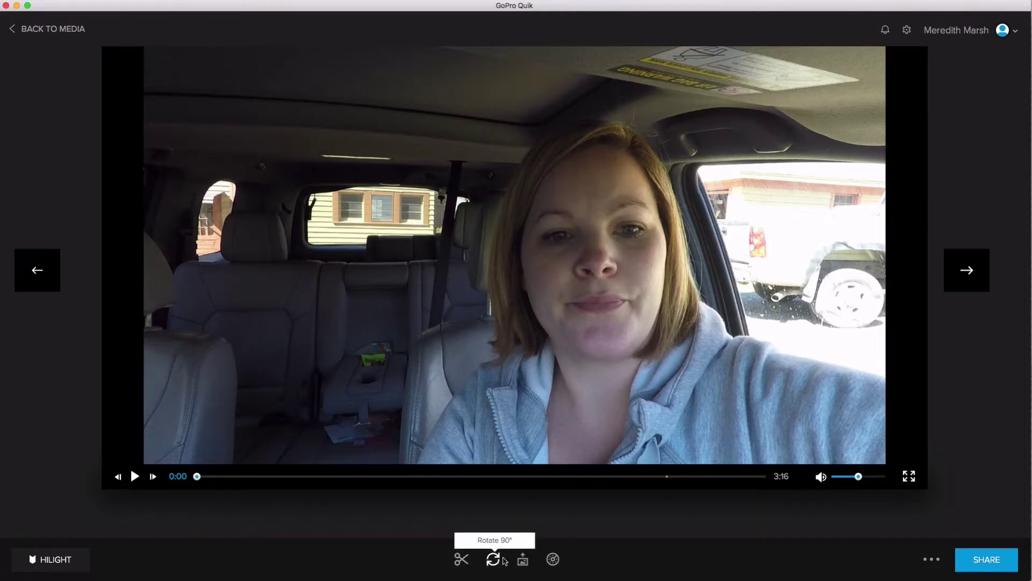
pyautogui.click(553, 560)
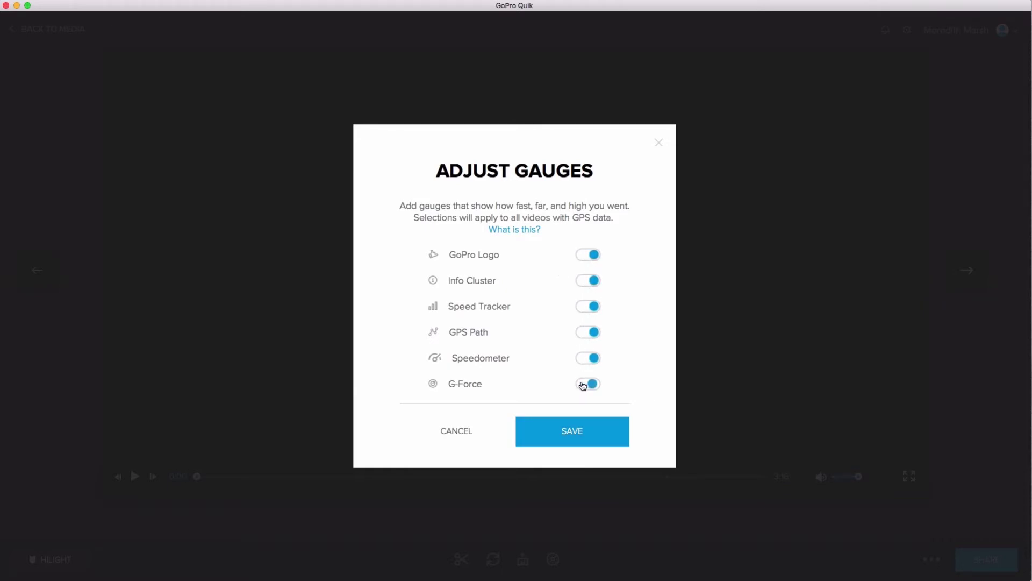
pyautogui.click(570, 433)
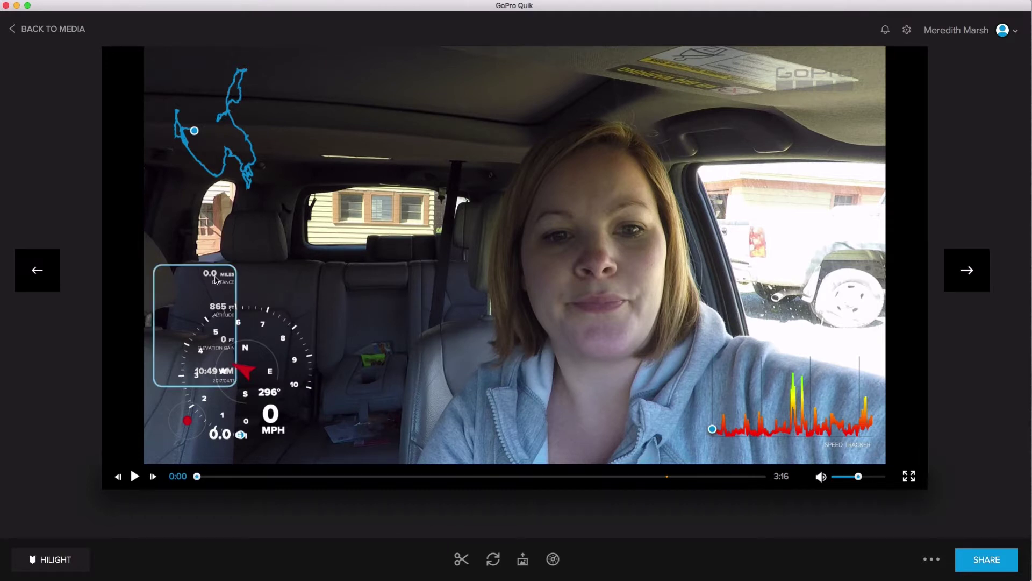
# Step: Spread out the overlapping gauges, with the Info Cluster near the frame's top, G-Force mid-left, Speedometer lower down and GPS Path slightly lower
pyautogui.moveTo(269, 370); pyautogui.dragTo(381, 212)
pyautogui.moveTo(384, 176); pyautogui.dragTo(392, 378)
pyautogui.moveTo(231, 301); pyautogui.dragTo(398, 84)
pyautogui.moveTo(197, 418); pyautogui.dragTo(208, 314)
pyautogui.moveTo(371, 379); pyautogui.dragTo(362, 398)
pyautogui.moveTo(263, 185); pyautogui.dragTo(257, 210)
# Step: Move the GoPro Logo to the frame's lower-left corner and the Speedometer to its upper right, and adjust the Speed Tracker's position
pyautogui.moveTo(770, 436); pyautogui.dragTo(735, 441)
pyautogui.moveTo(809, 88); pyautogui.dragTo(206, 425)
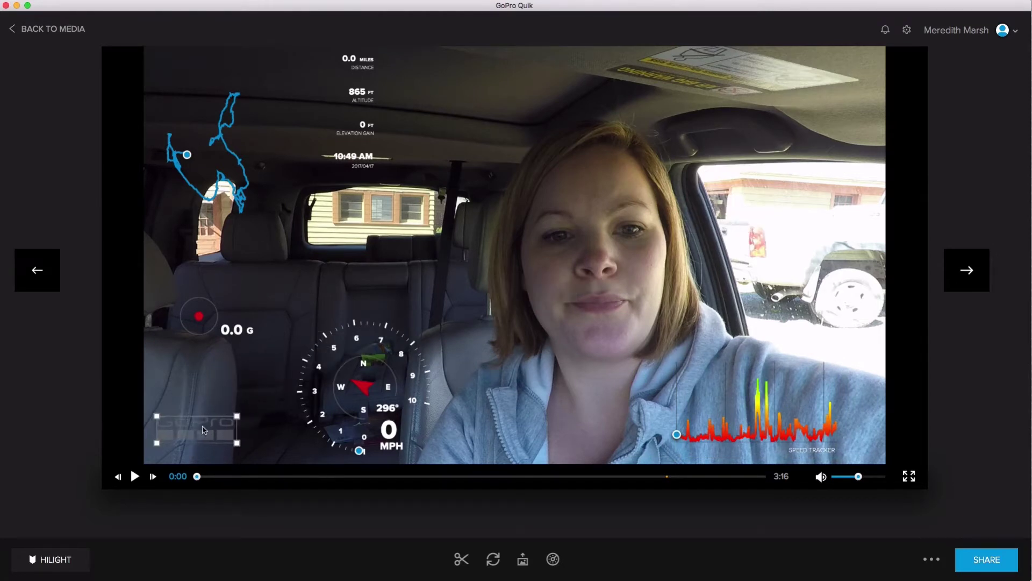
pyautogui.moveTo(347, 377); pyautogui.dragTo(789, 118)
pyautogui.moveTo(754, 375); pyautogui.dragTo(780, 366)
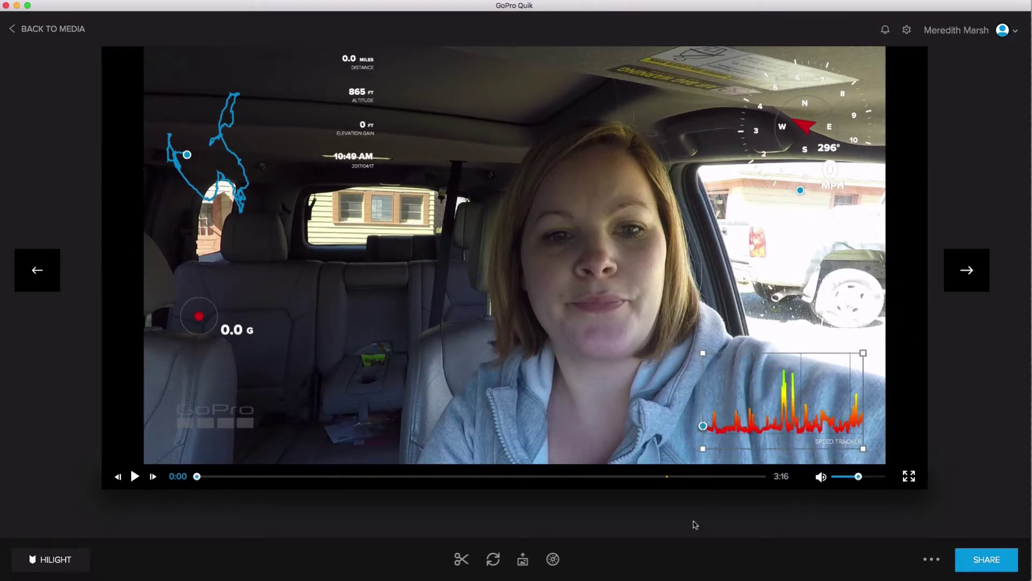
# Step: Show only the Info Cluster gauge, enlarge it at the frame's lower left, and preview the clip at 2:10
pyautogui.click(554, 560)
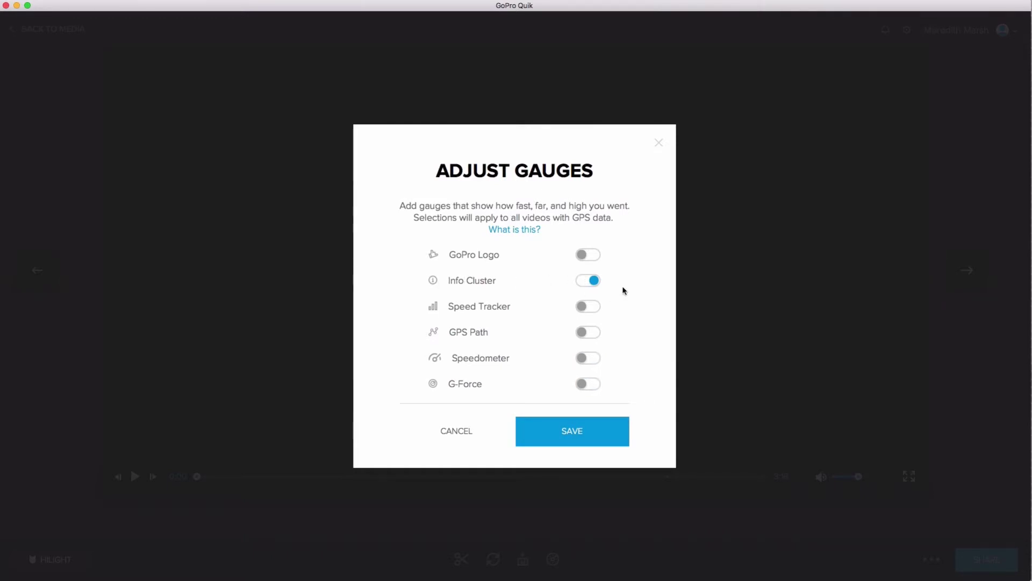
pyautogui.click(573, 430)
pyautogui.moveTo(354, 118); pyautogui.dragTo(237, 350)
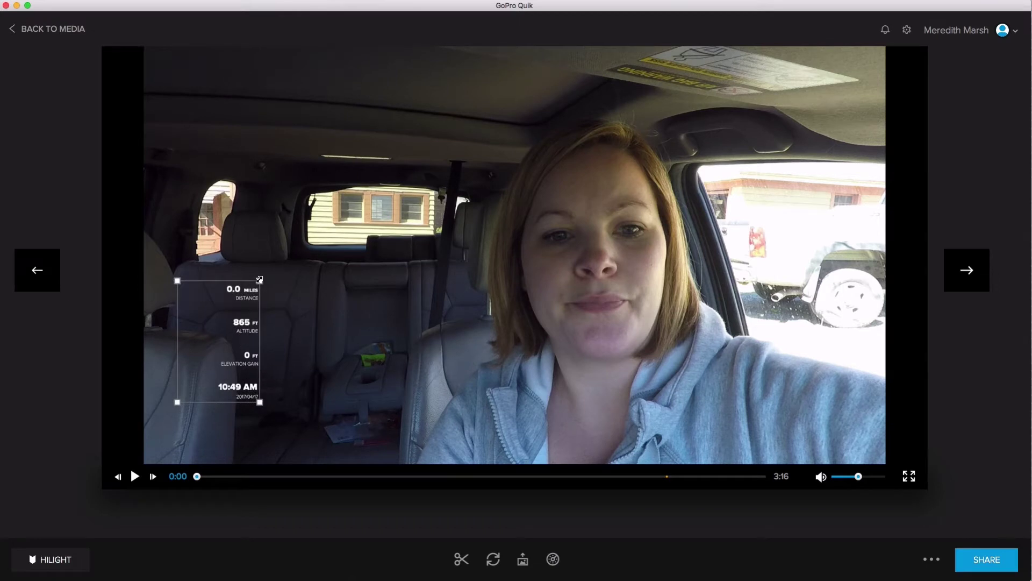
pyautogui.moveTo(260, 280); pyautogui.dragTo(392, 162)
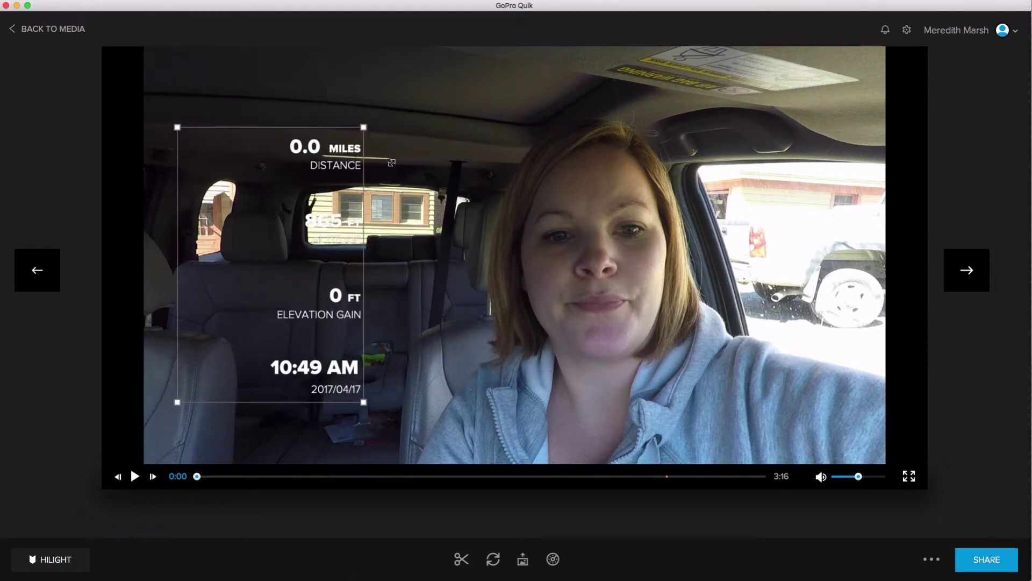
pyautogui.moveTo(325, 348); pyautogui.dragTo(296, 422)
pyautogui.moveTo(345, 182); pyautogui.dragTo(313, 229)
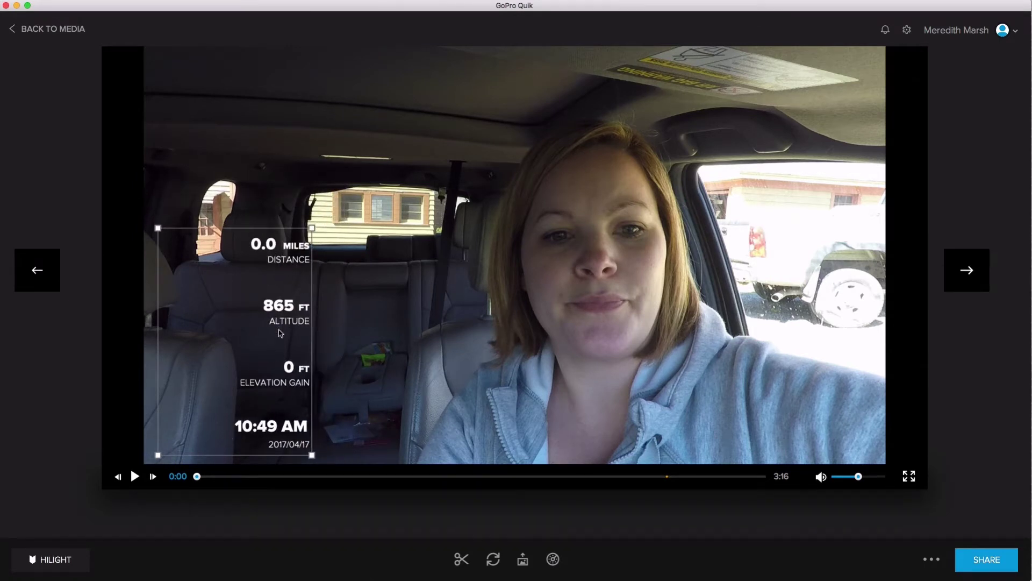
pyautogui.moveTo(197, 476); pyautogui.dragTo(575, 477)
# Step: Show only the Speed Tracker gauge, enlarge it at the frame's lower right, and preview the clip at 3:01
pyautogui.click(554, 560)
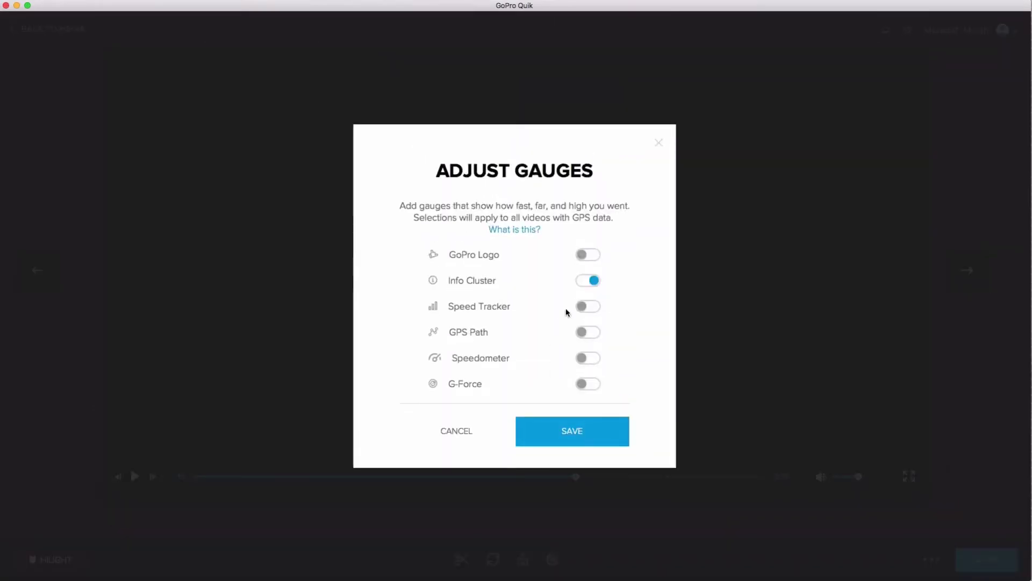
pyautogui.click(566, 428)
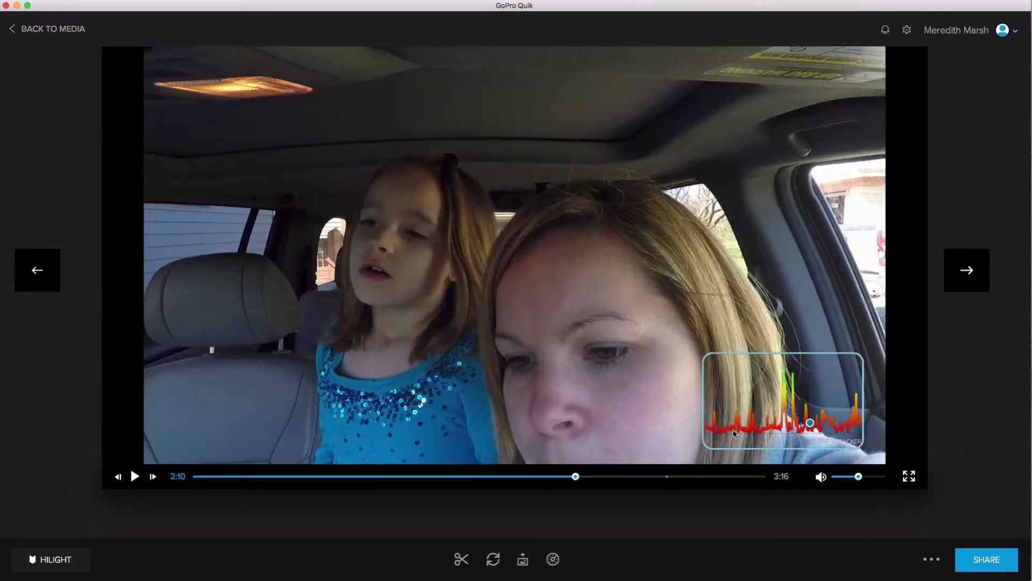
pyautogui.moveTo(702, 352); pyautogui.dragTo(650, 321)
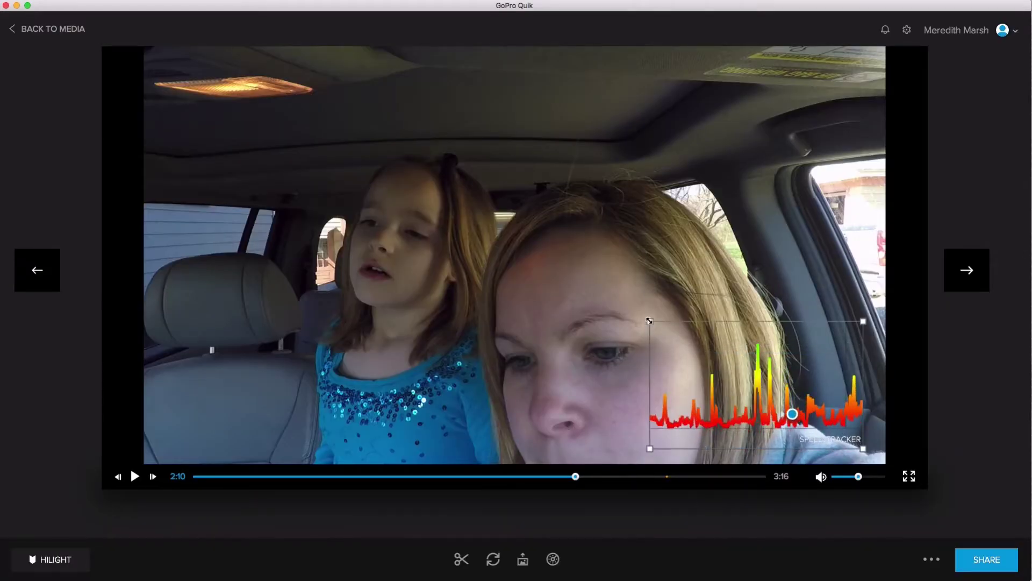
pyautogui.moveTo(578, 478); pyautogui.dragTo(715, 481)
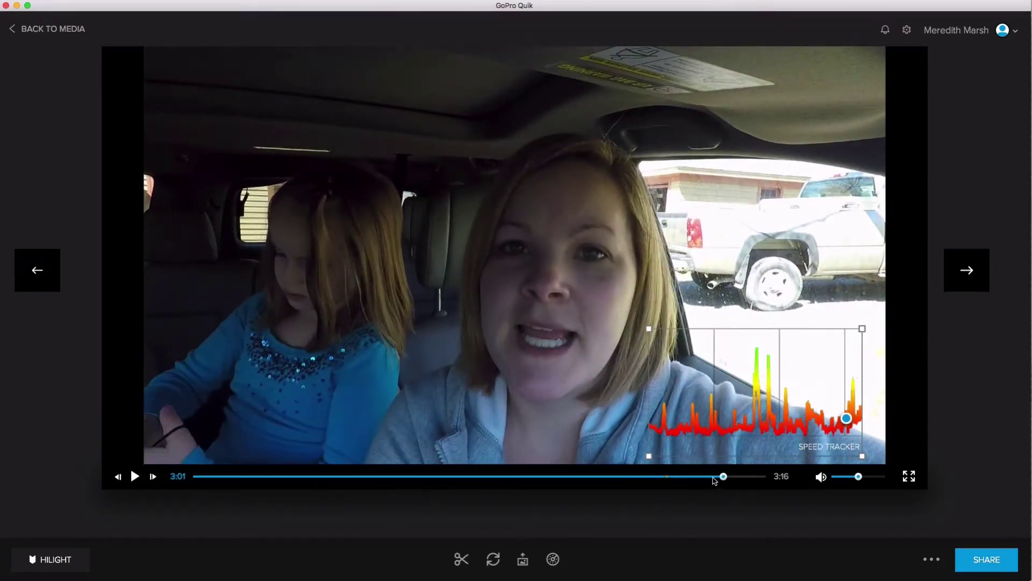
# Step: Show only the GPS Path gauge and scrub back through the clip to preview it
pyautogui.click(553, 559)
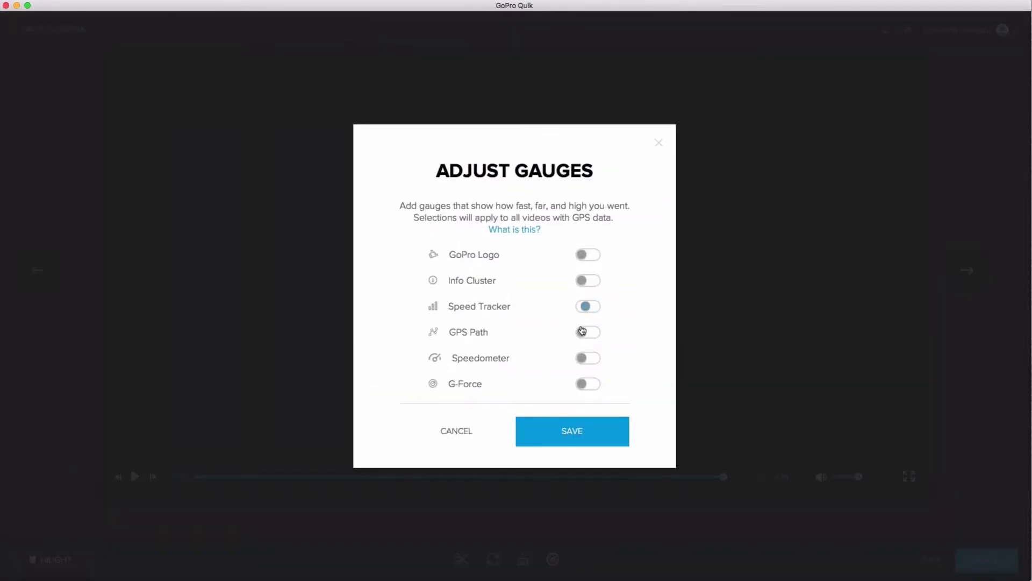
pyautogui.click(583, 332)
pyautogui.click(559, 433)
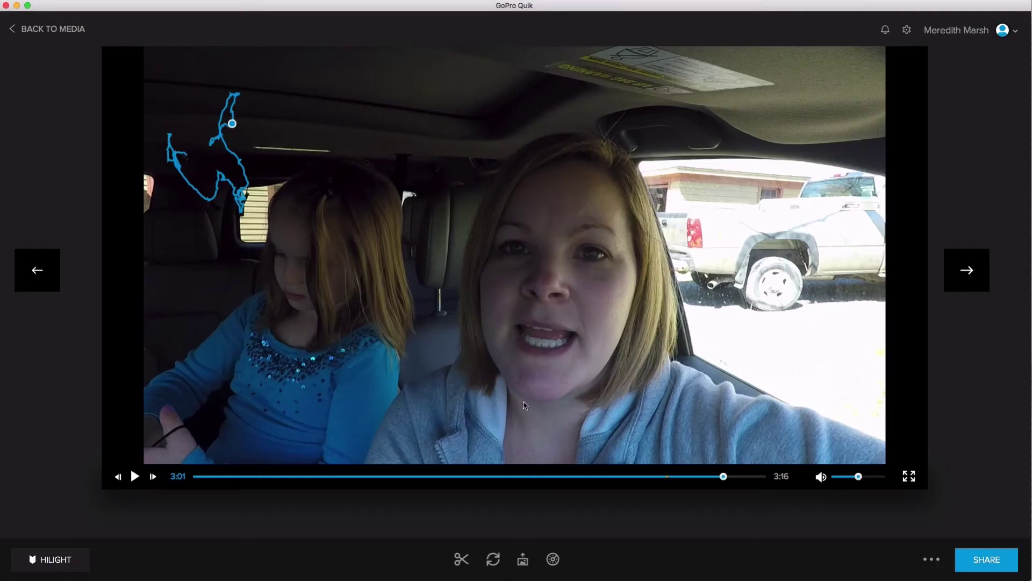
pyautogui.moveTo(720, 481); pyautogui.dragTo(463, 481)
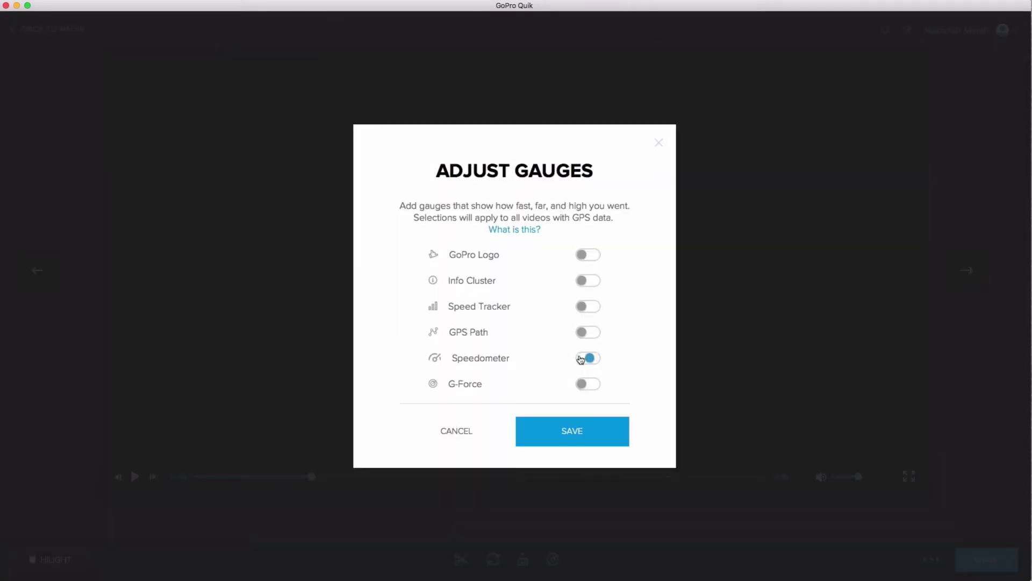
# Step: Show only the Speedometer gauge, move it to the frame's lower left, and preview the clip at 1:49 and 2:20
pyautogui.click(572, 432)
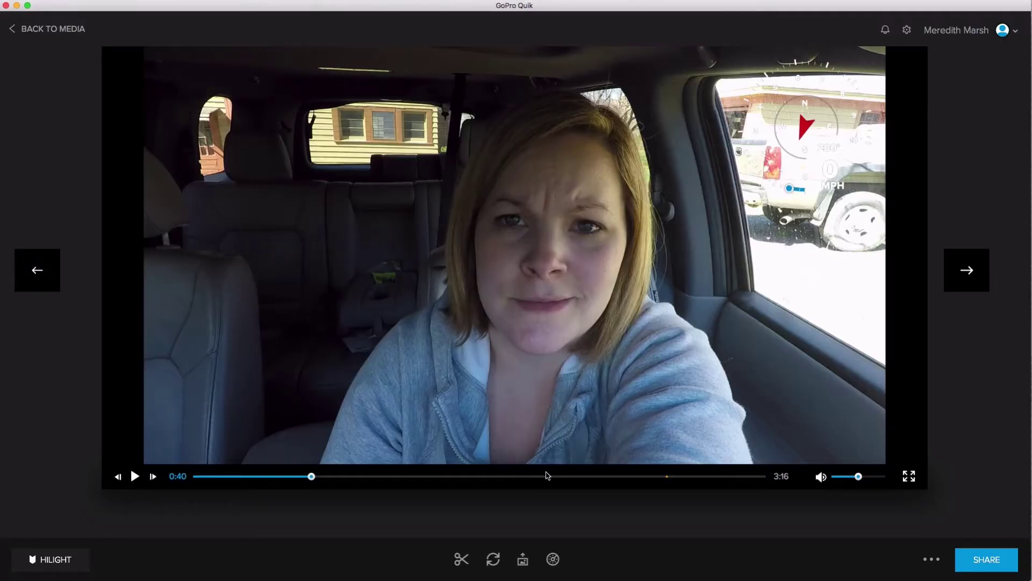
pyautogui.moveTo(767, 226); pyautogui.dragTo(202, 449)
pyautogui.click(380, 477)
pyautogui.moveTo(380, 477); pyautogui.dragTo(514, 473)
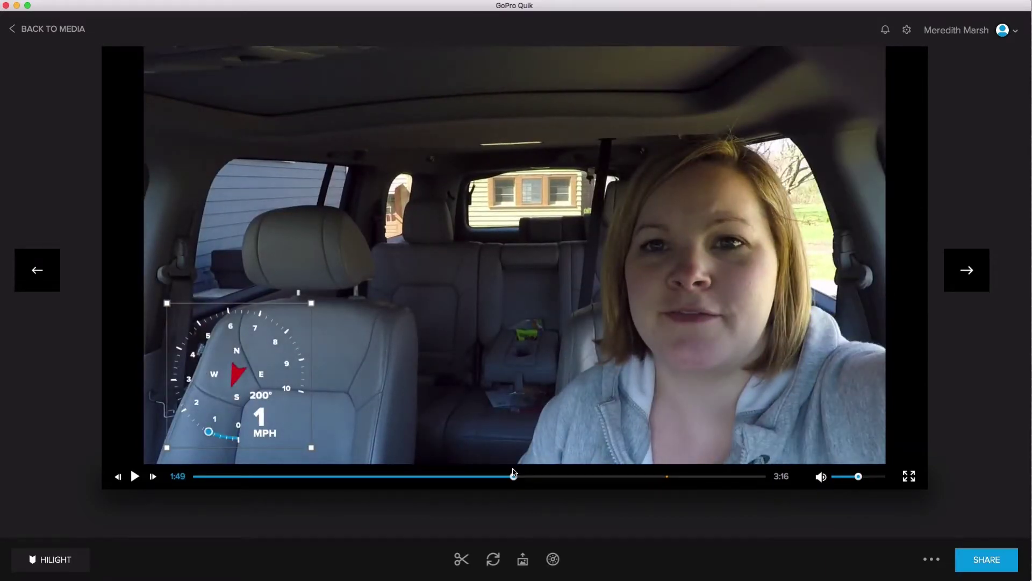
pyautogui.moveTo(514, 473); pyautogui.dragTo(603, 478)
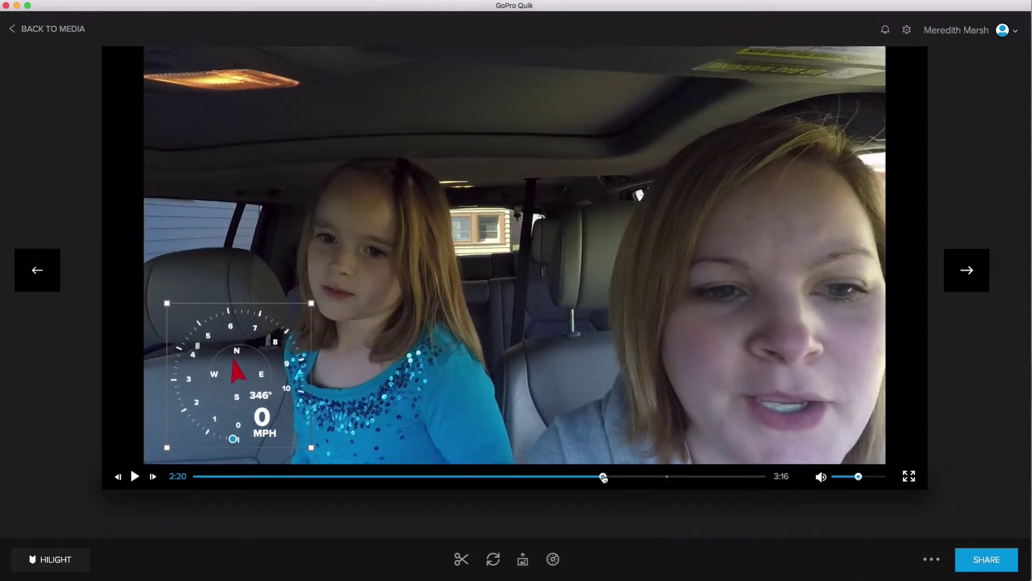
# Step: Enable every gauge except GoPro Logo on the 3:22 driving clip and preview the gauges through to 3:09
pyautogui.click(553, 559)
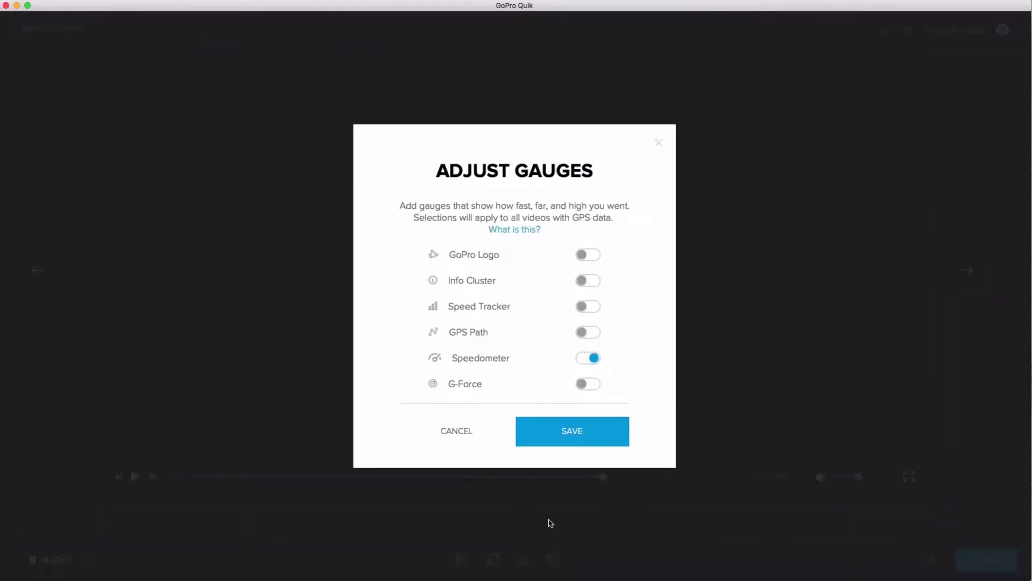
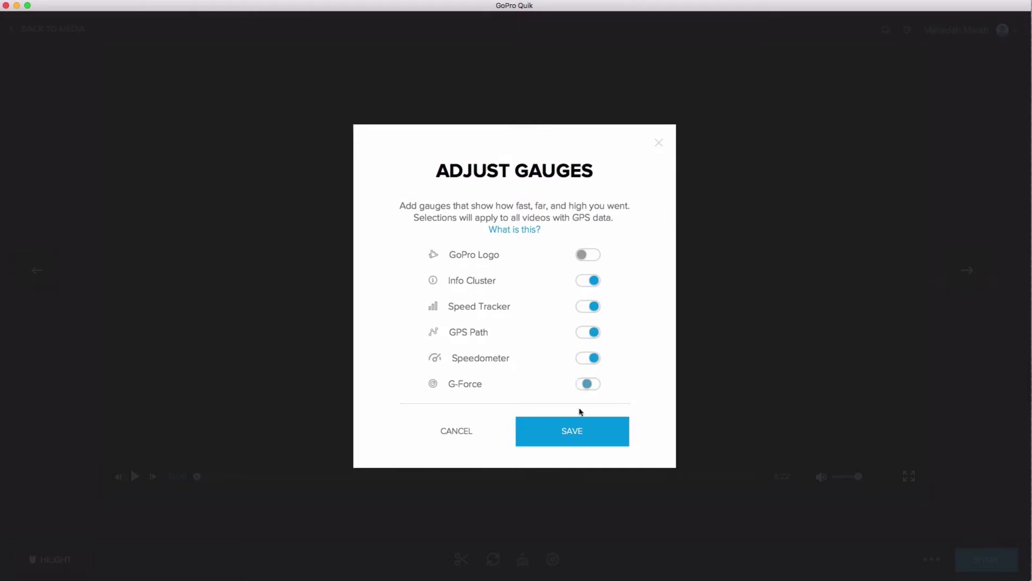
pyautogui.click(575, 432)
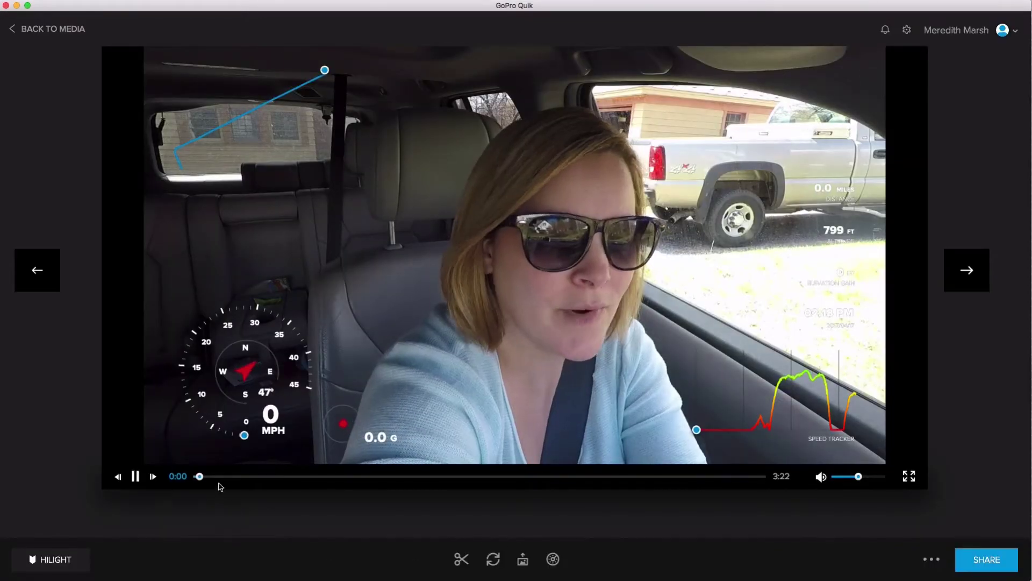
pyautogui.moveTo(290, 478); pyautogui.dragTo(635, 477)
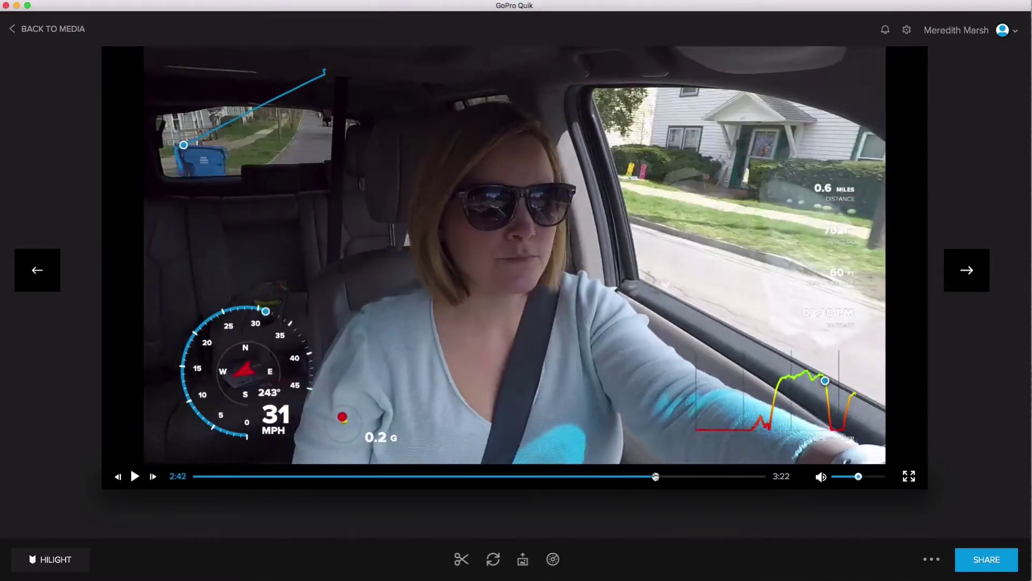
pyautogui.moveTo(656, 476); pyautogui.dragTo(711, 476)
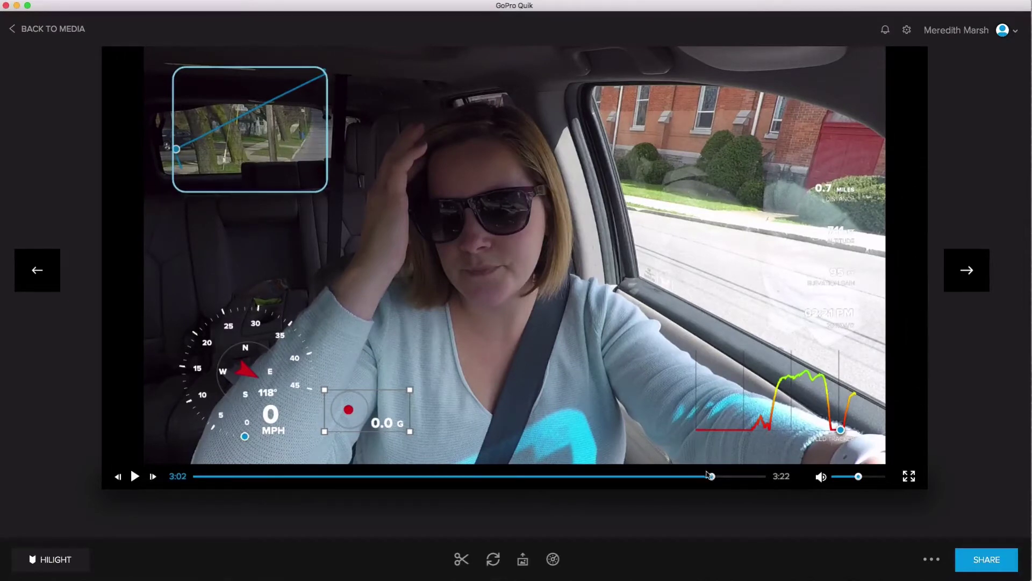
pyautogui.moveTo(710, 476); pyautogui.dragTo(731, 476)
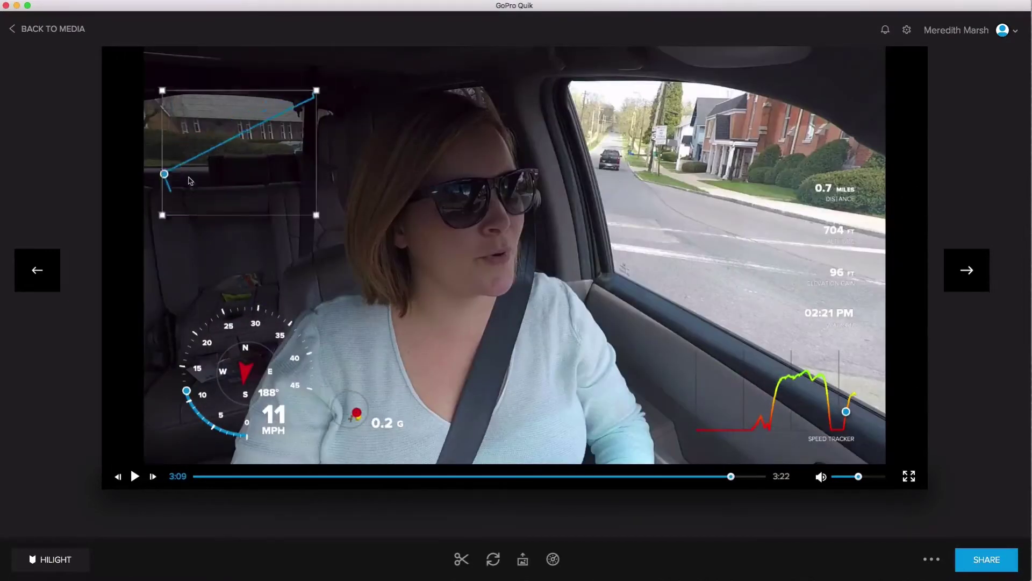
# Step: Enlarge the GPS Path gauge, shift it slightly upward, and scrub toward the end of the clip
pyautogui.moveTo(318, 235); pyautogui.dragTo(396, 297)
pyautogui.moveTo(243, 189); pyautogui.dragTo(245, 164)
pyautogui.moveTo(731, 476); pyautogui.dragTo(791, 478)
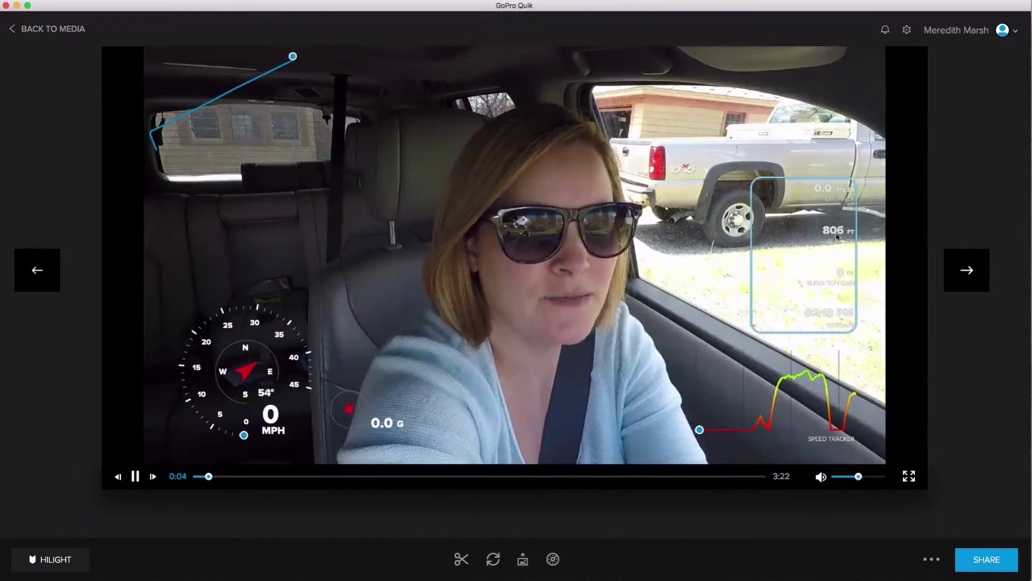
# Step: Try placing the Info Cluster on the left side of the frame and the Speedometer near its centre
pyautogui.moveTo(410, 236); pyautogui.dragTo(198, 237)
pyautogui.moveTo(297, 347); pyautogui.dragTo(544, 253)
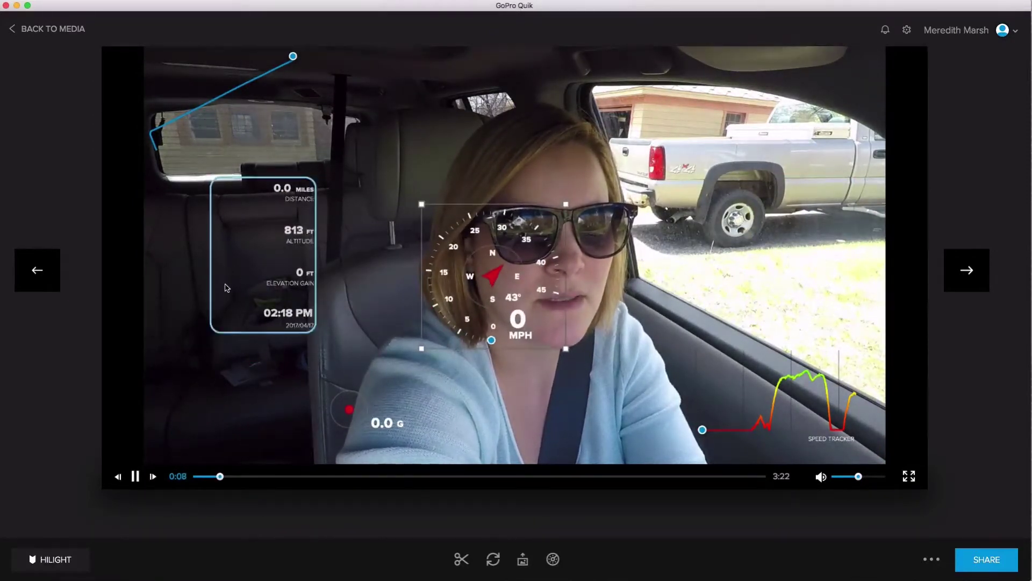
pyautogui.moveTo(232, 285); pyautogui.dragTo(229, 343)
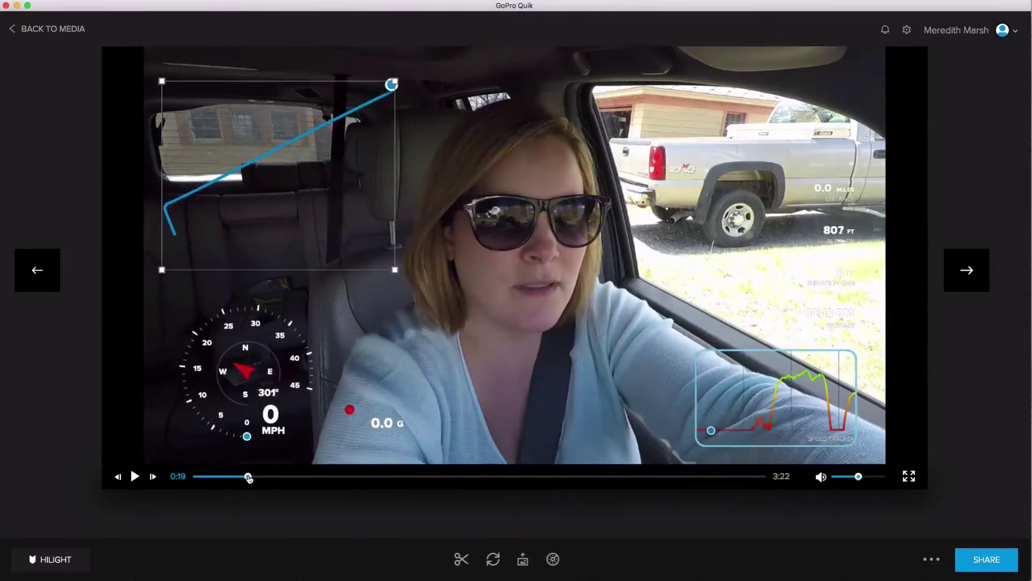
# Step: Move the Info Cluster over the dark back seat and the Speedometer toward the driver's arm and door
pyautogui.click(780, 344)
pyautogui.moveTo(837, 225); pyautogui.dragTo(452, 268)
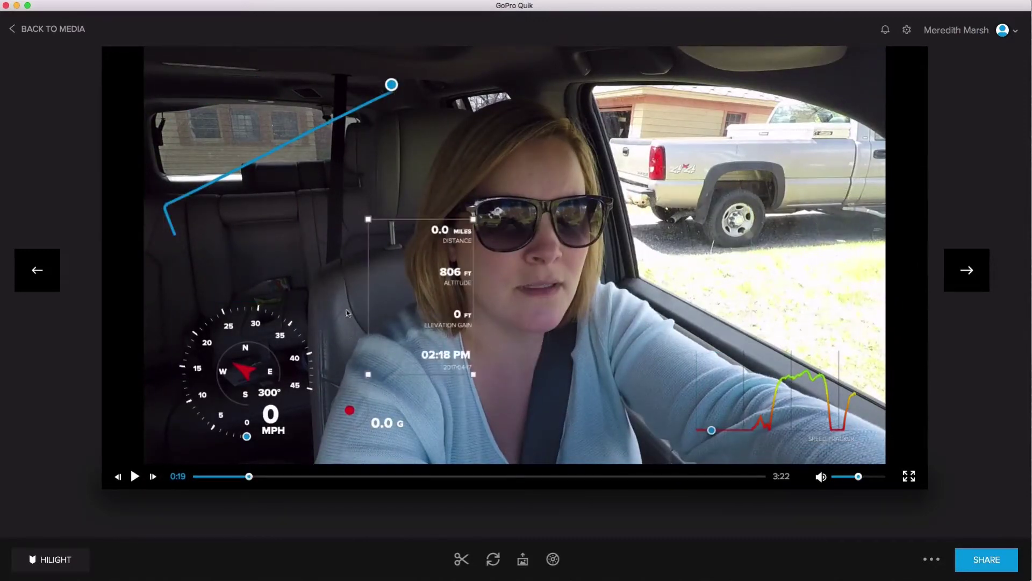
pyautogui.click(248, 377)
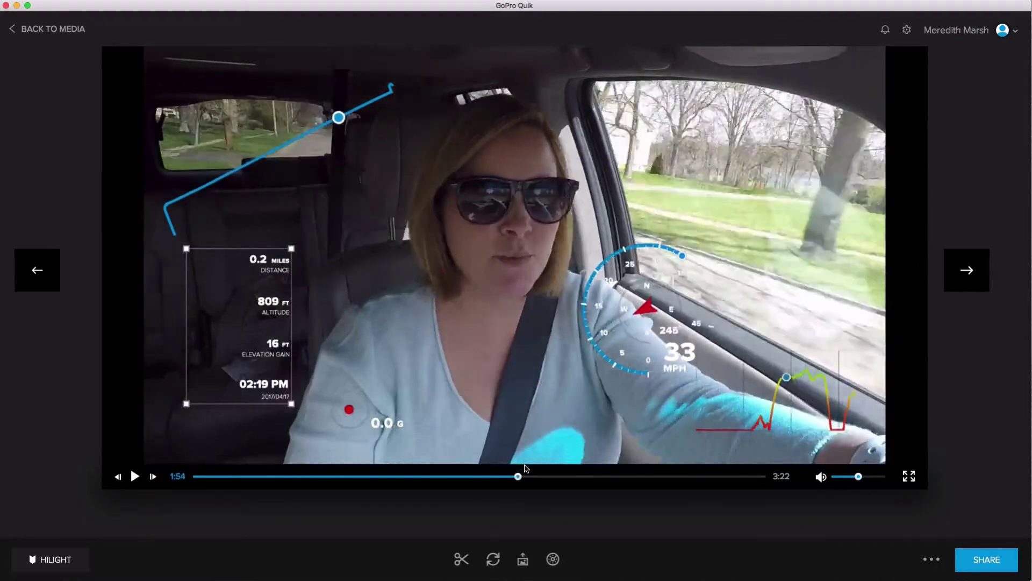
# Step: Scrub to 3:04, move the Speedometer to the lower centre of the frame, and place G-Force over the side window
pyautogui.moveTo(524, 476); pyautogui.dragTo(717, 461)
pyautogui.moveTo(652, 323); pyautogui.dragTo(551, 358)
pyautogui.click(370, 406)
pyautogui.moveTo(370, 406); pyautogui.dragTo(818, 291)
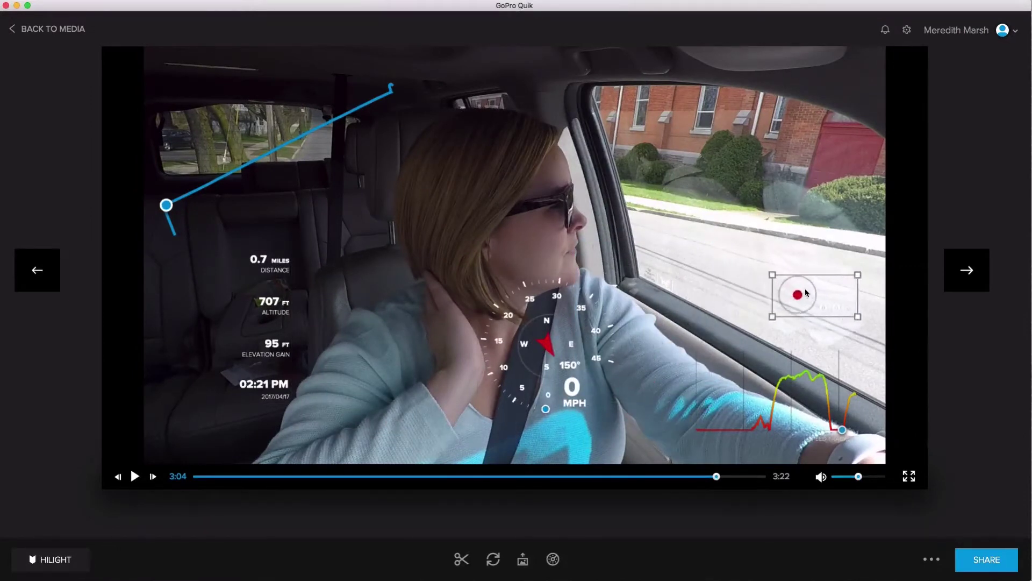
# Step: Place the Speedometer at the frame's lower left with the Info Cluster up beside it, and shrink the GPS Path gauge
pyautogui.moveTo(548, 350); pyautogui.dragTo(439, 387)
pyautogui.moveTo(265, 364); pyautogui.dragTo(319, 297)
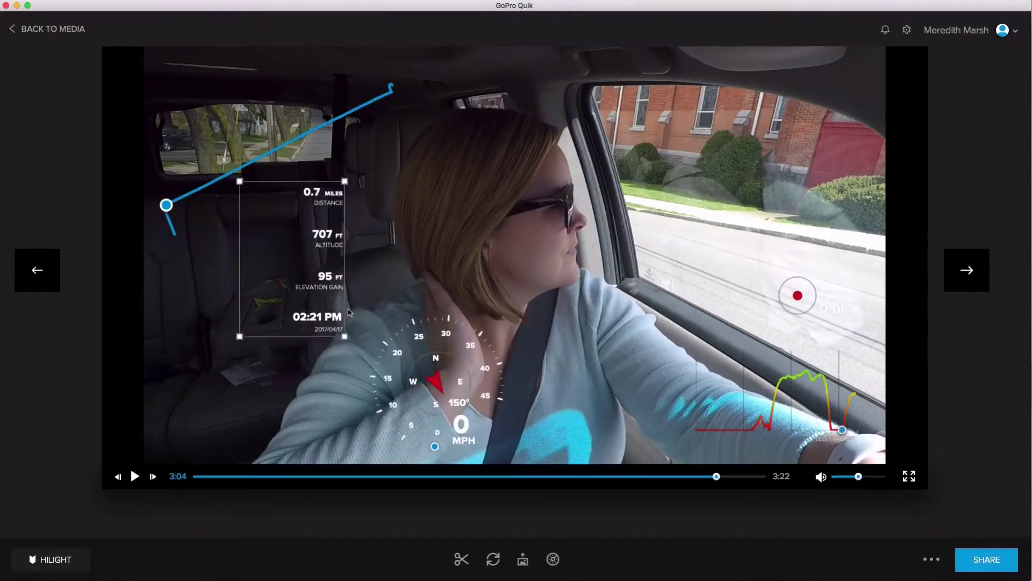
pyautogui.moveTo(453, 365); pyautogui.dragTo(244, 354)
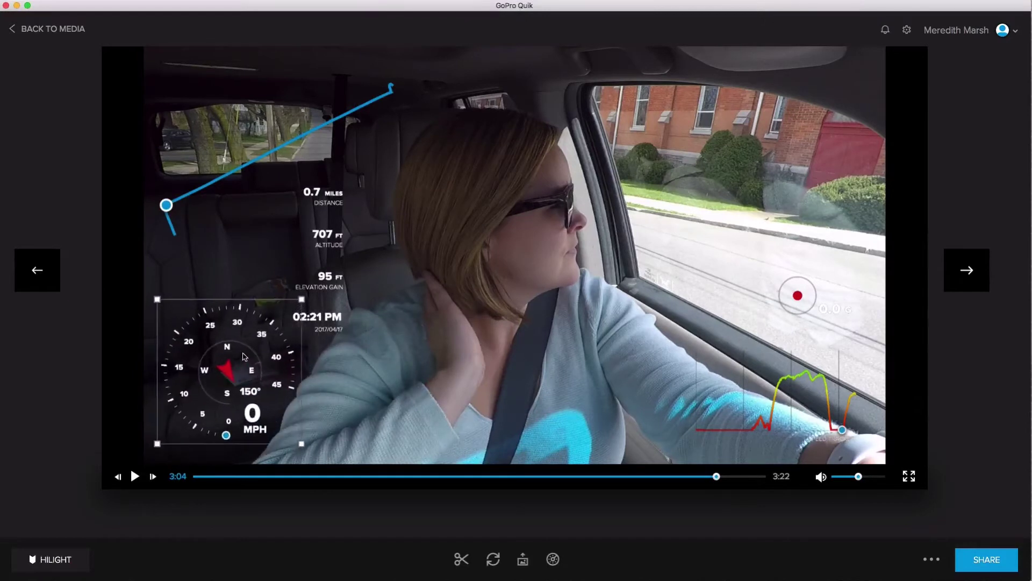
pyautogui.moveTo(329, 284); pyautogui.dragTo(368, 292)
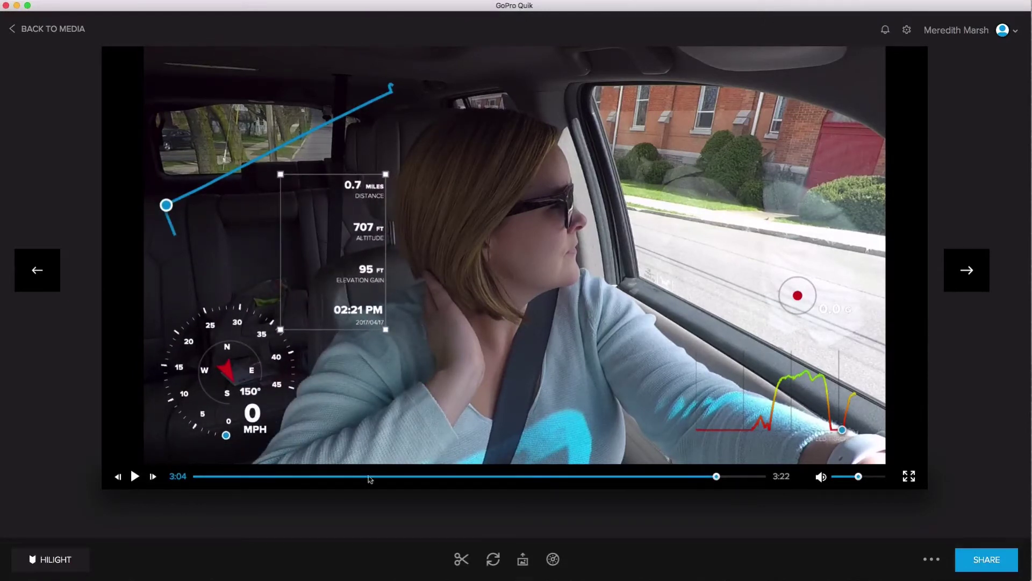
pyautogui.click(312, 140)
pyautogui.moveTo(392, 86); pyautogui.dragTo(267, 146)
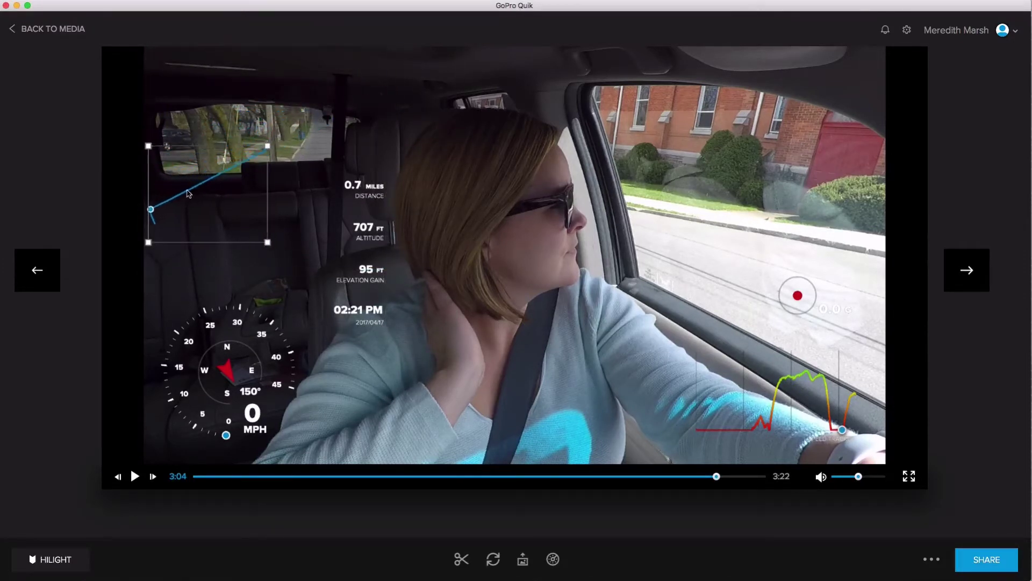
# Step: Move the GPS Path over the rear window, then shrink the Info Cluster and Speedometer and stack them below it along the frame's left edge
pyautogui.moveTo(180, 198); pyautogui.dragTo(189, 110)
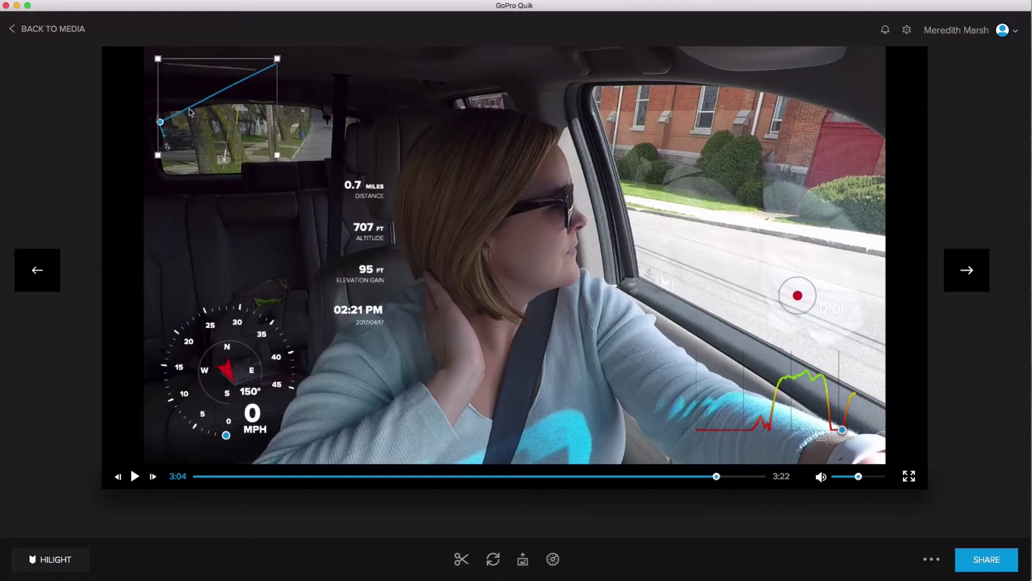
pyautogui.moveTo(379, 289); pyautogui.dragTo(342, 256)
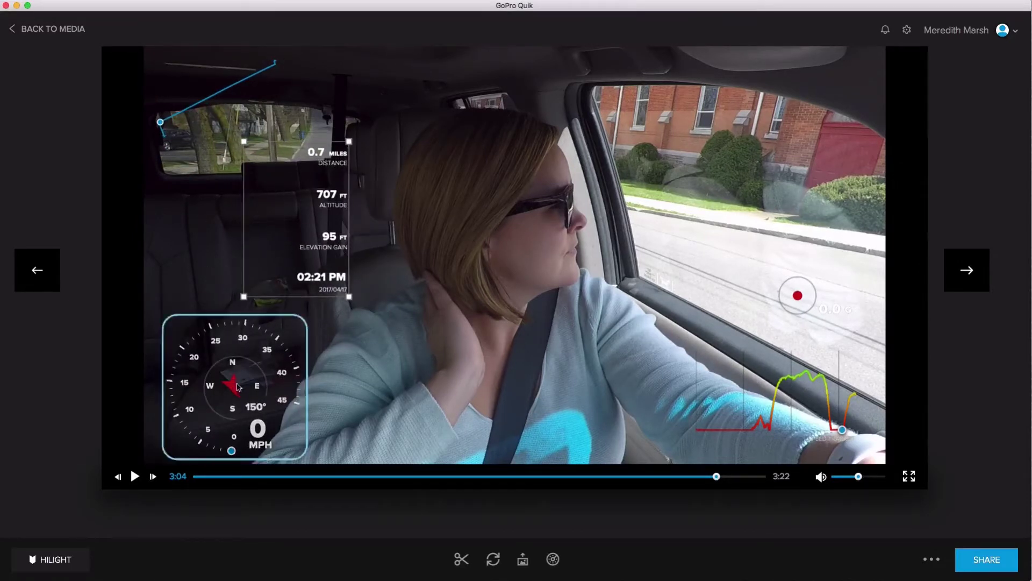
pyautogui.moveTo(302, 450); pyautogui.dragTo(308, 456)
pyautogui.moveTo(312, 322); pyautogui.dragTo(248, 360)
pyautogui.moveTo(330, 250); pyautogui.dragTo(232, 280)
pyautogui.moveTo(251, 330); pyautogui.dragTo(230, 317)
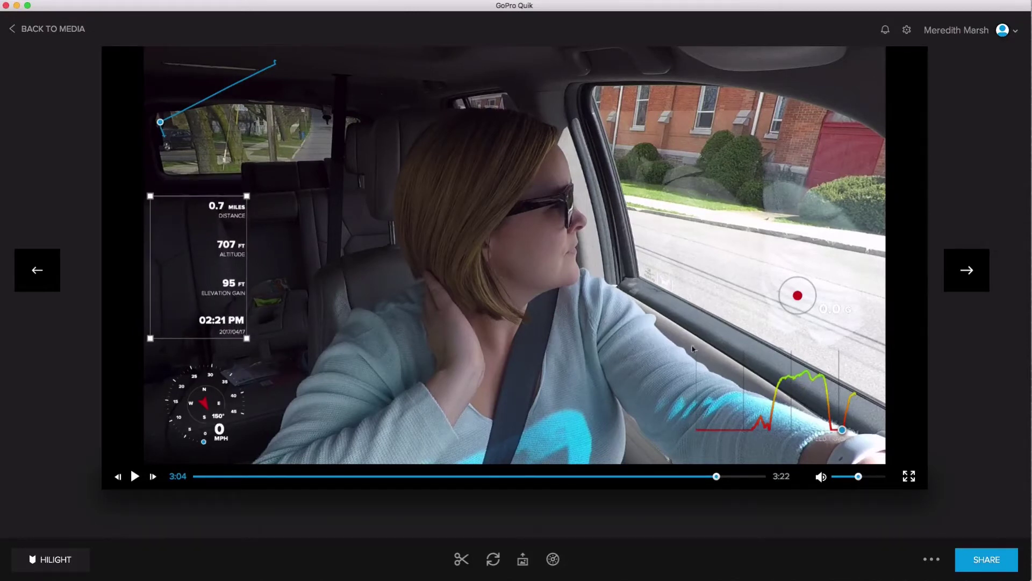
# Step: Nudge the G-Force gauge slightly down, then turn G-Force off in the gauge settings and save
pyautogui.moveTo(799, 304); pyautogui.dragTo(796, 308)
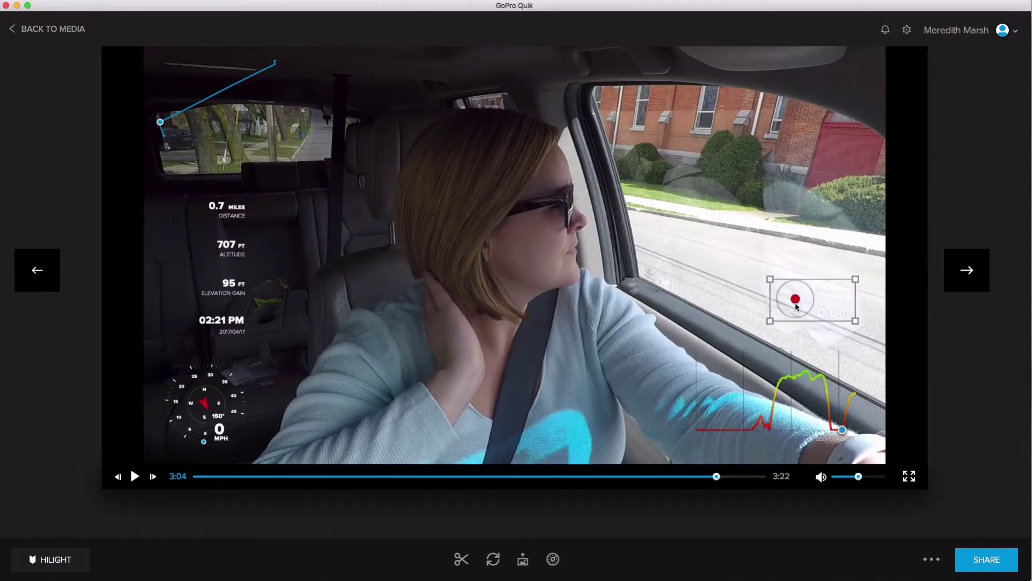
pyautogui.click(554, 560)
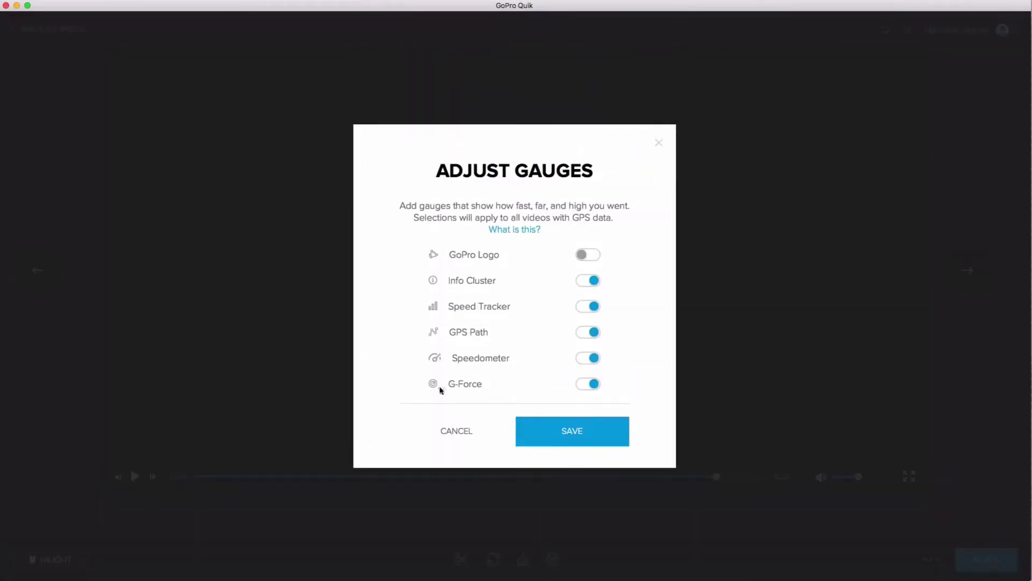
pyautogui.click(573, 431)
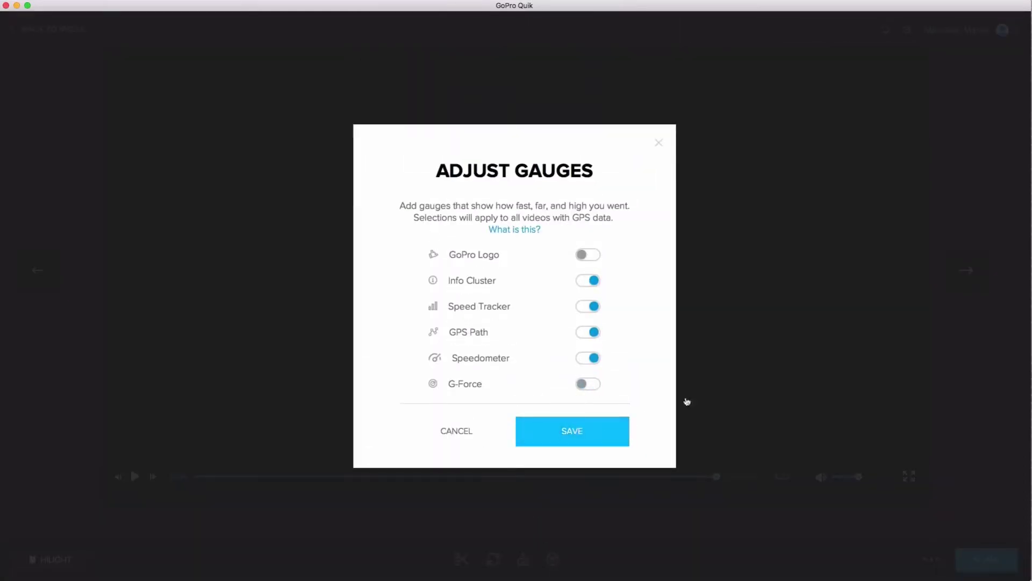
# Step: Enlarge the Speed Tracker in the frame's lower right and shift the Info Cluster closer to the left edge
pyautogui.click(785, 410)
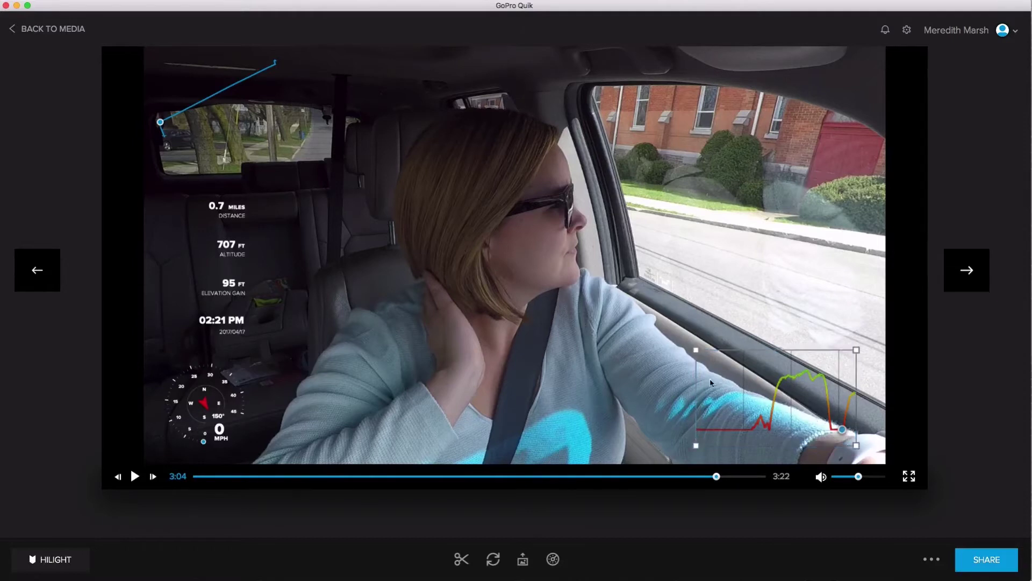
pyautogui.moveTo(694, 350); pyautogui.dragTo(655, 326)
pyautogui.moveTo(743, 419); pyautogui.dragTo(757, 427)
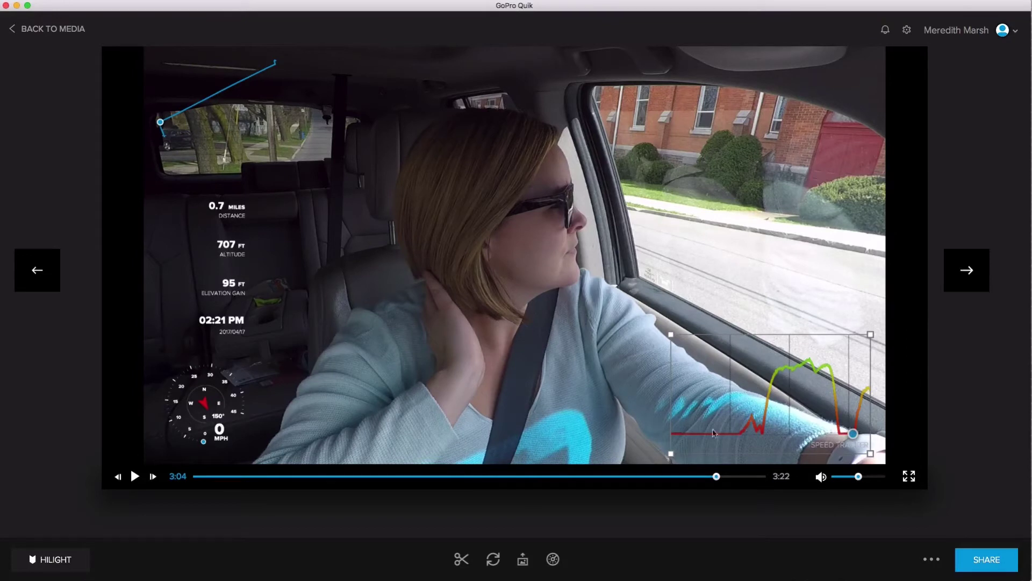
pyautogui.moveTo(240, 280); pyautogui.dragTo(228, 271)
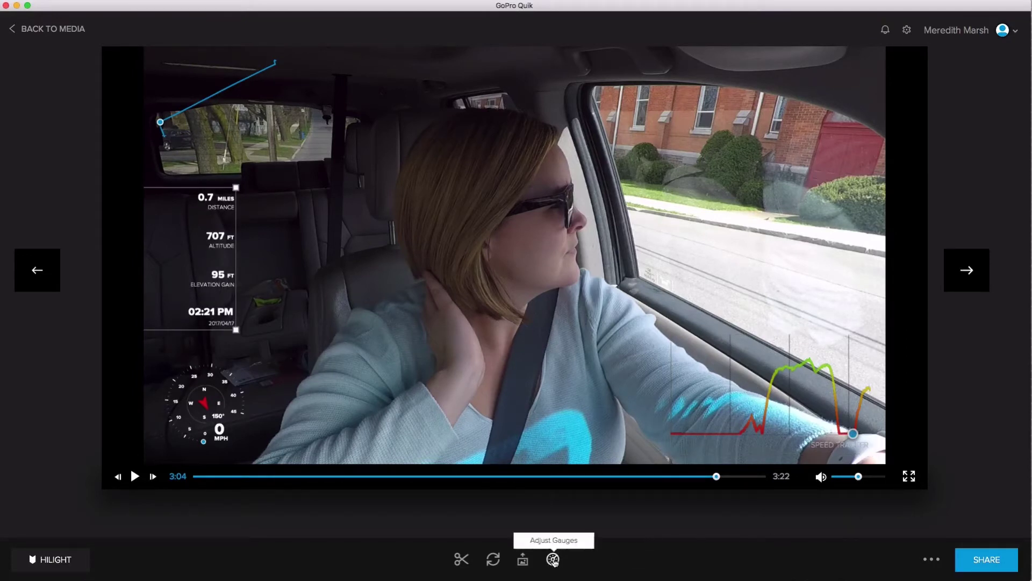
# Step: Return to the media library and open the 3:16 and 0:33 clips from April 17 together in Create mode
pyautogui.click(35, 273)
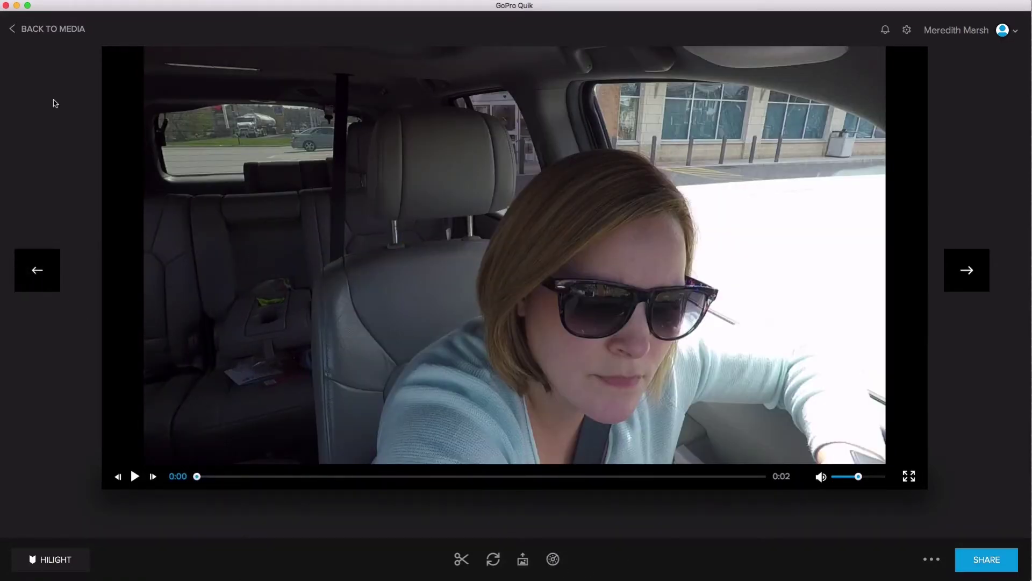
pyautogui.click(46, 30)
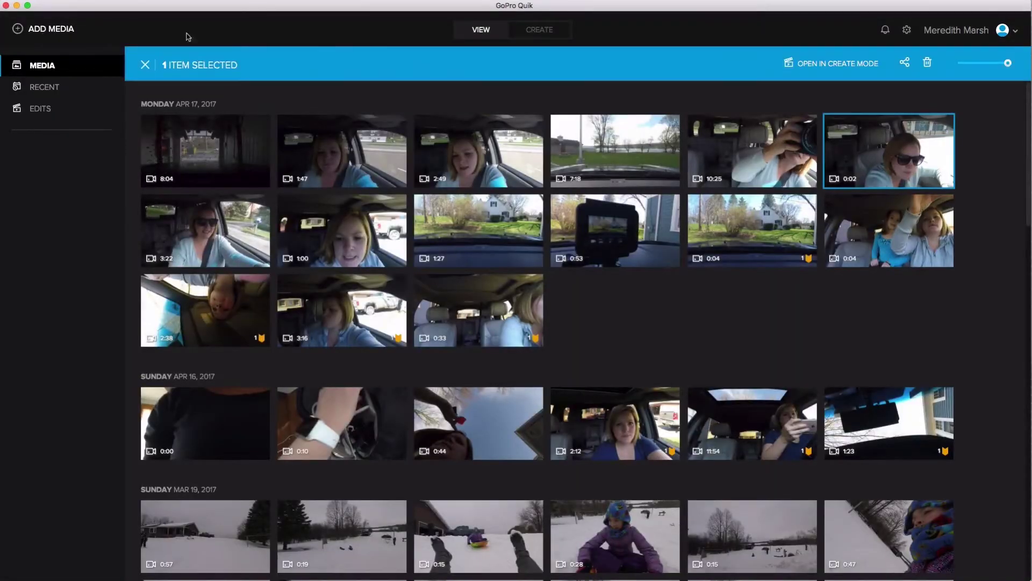
pyautogui.click(346, 314)
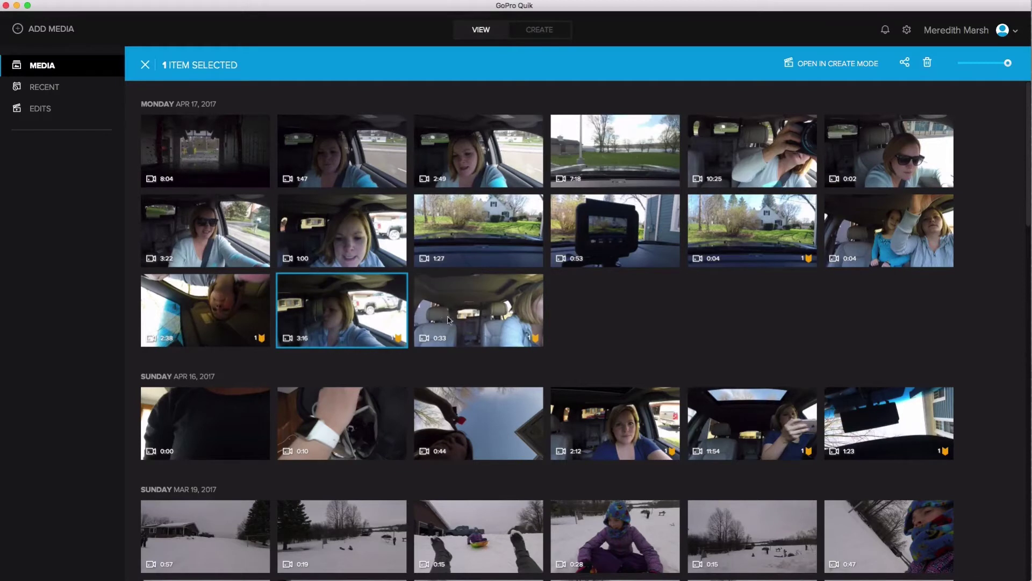
pyautogui.keyDown('shift'); pyautogui.click(475, 319); pyautogui.keyUp('shift')
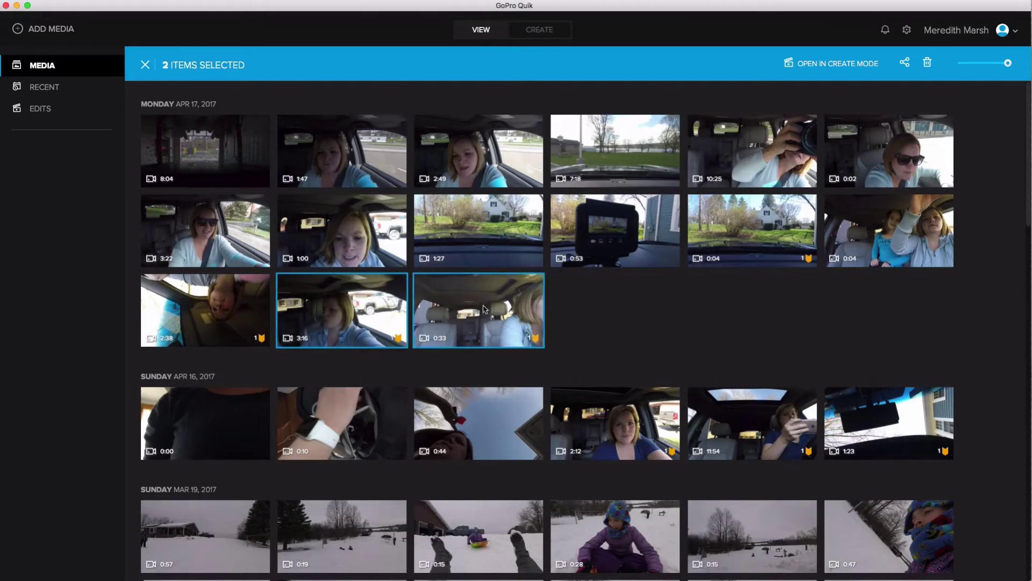
pyautogui.click(833, 64)
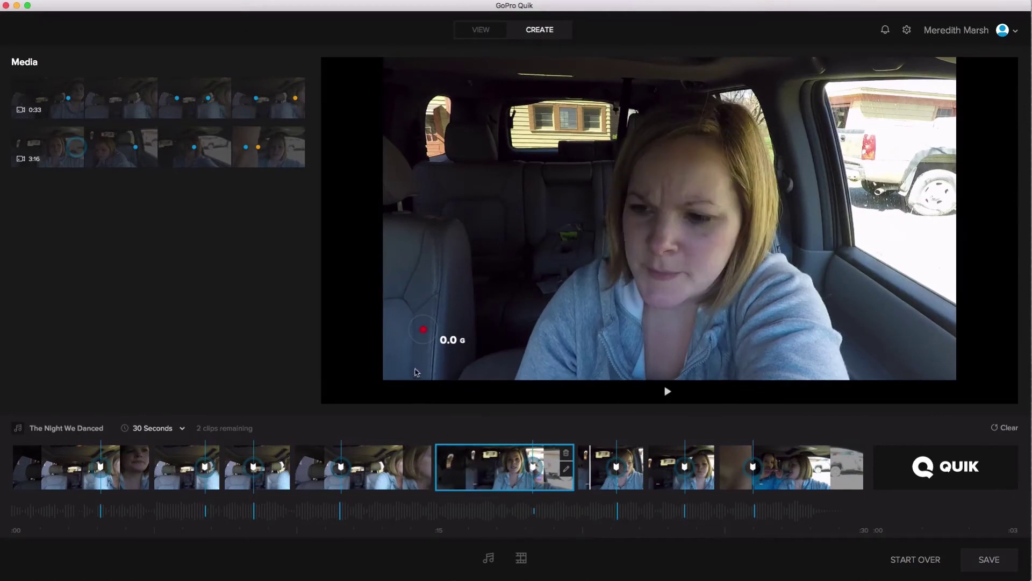
# Step: In the fifth storyboard clip, replace the G-Force gauge with the Info Cluster and place it over the empty front seat
pyautogui.click(565, 471)
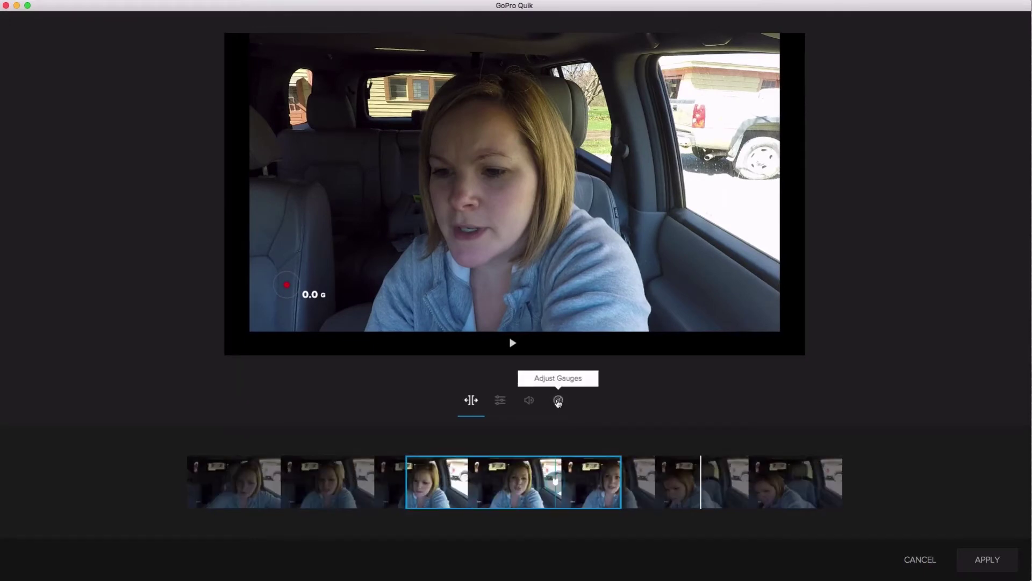
pyautogui.click(559, 400)
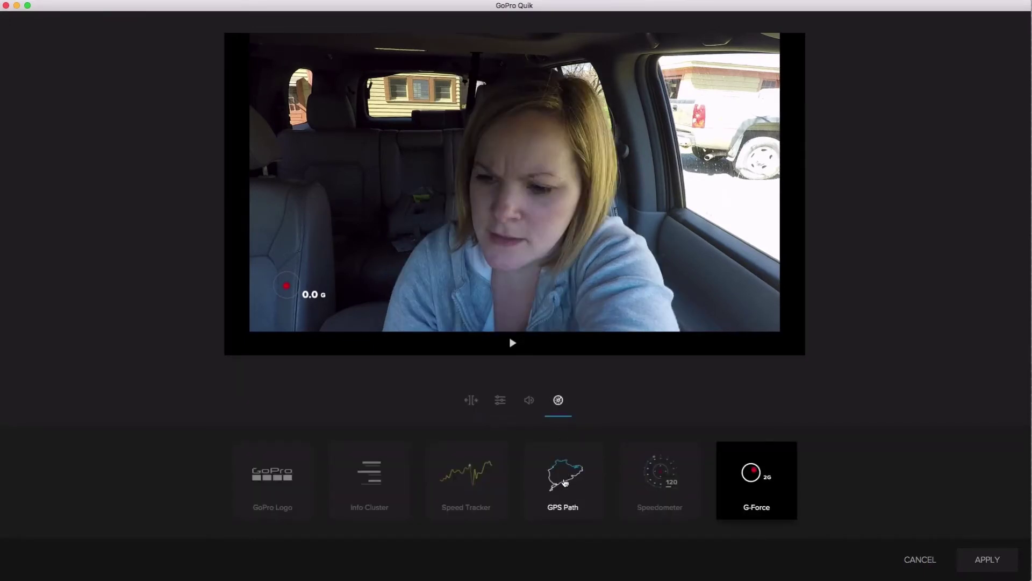
pyautogui.click(368, 477)
pyautogui.moveTo(321, 272); pyautogui.dragTo(300, 220)
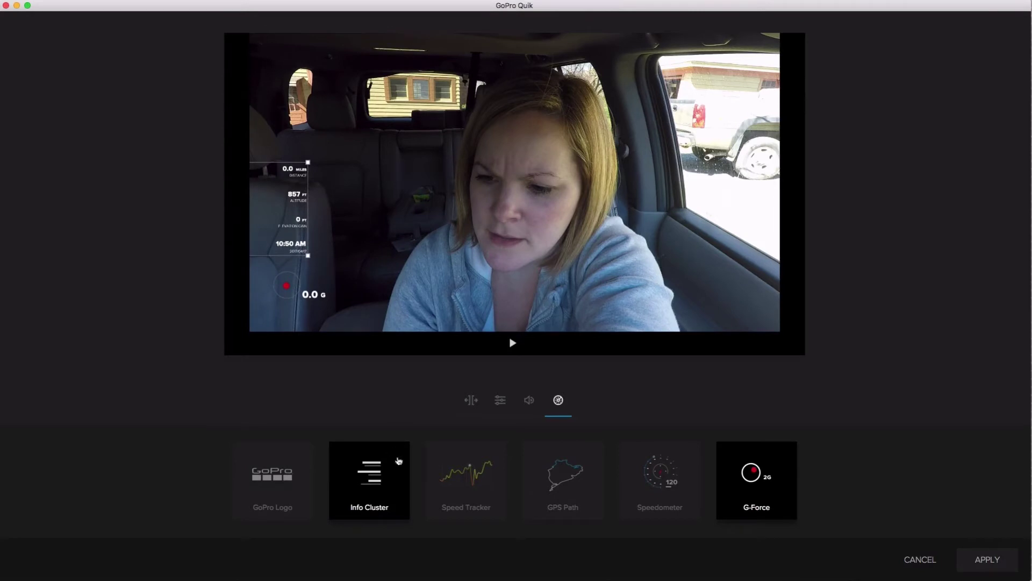
pyautogui.click(756, 484)
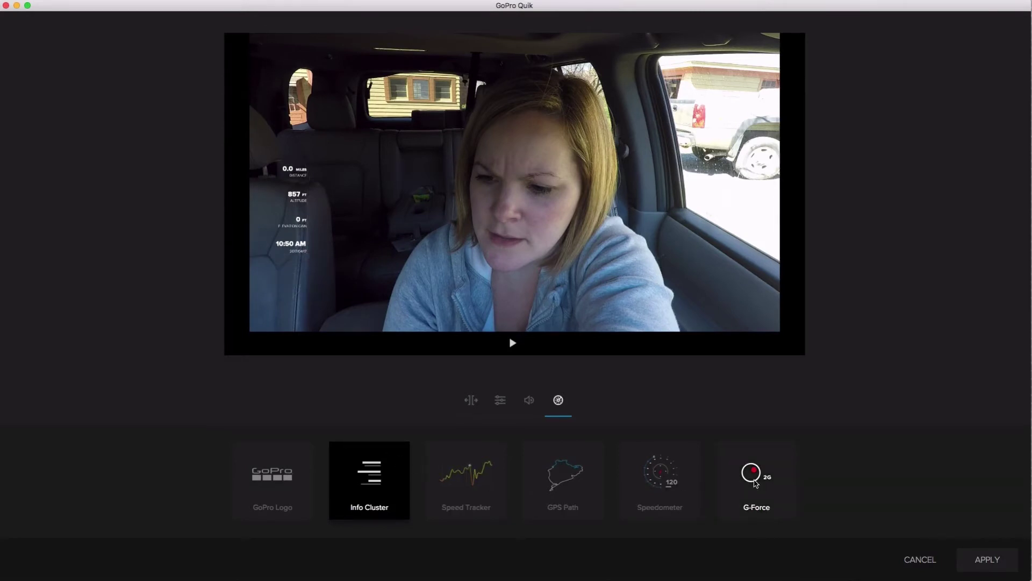
pyautogui.moveTo(293, 215); pyautogui.dragTo(312, 263)
# Step: Add the GPS Path gauge to this clip, enlarge it in the frame's upper left, and apply the changes
pyautogui.click(554, 486)
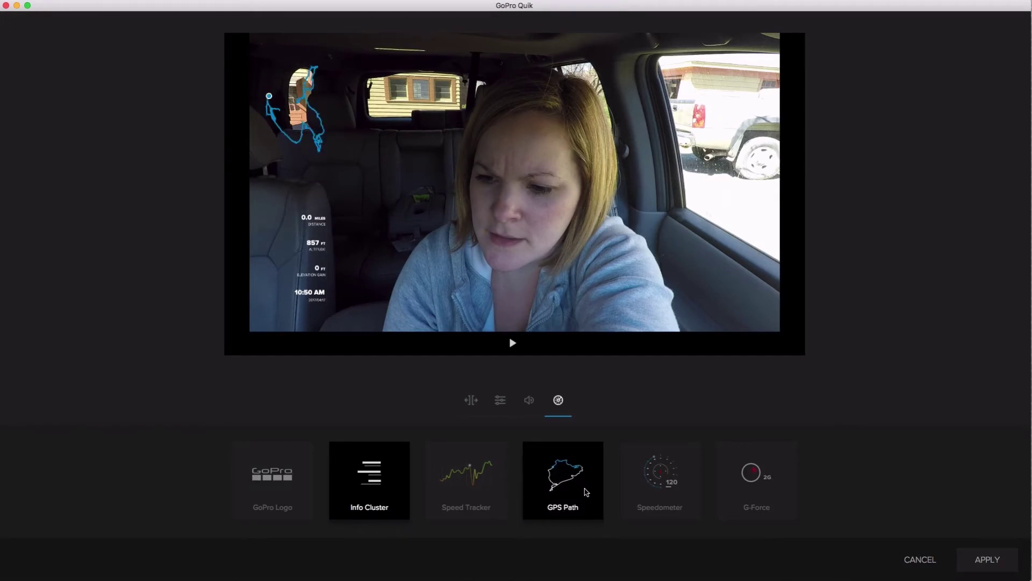
pyautogui.click(326, 148)
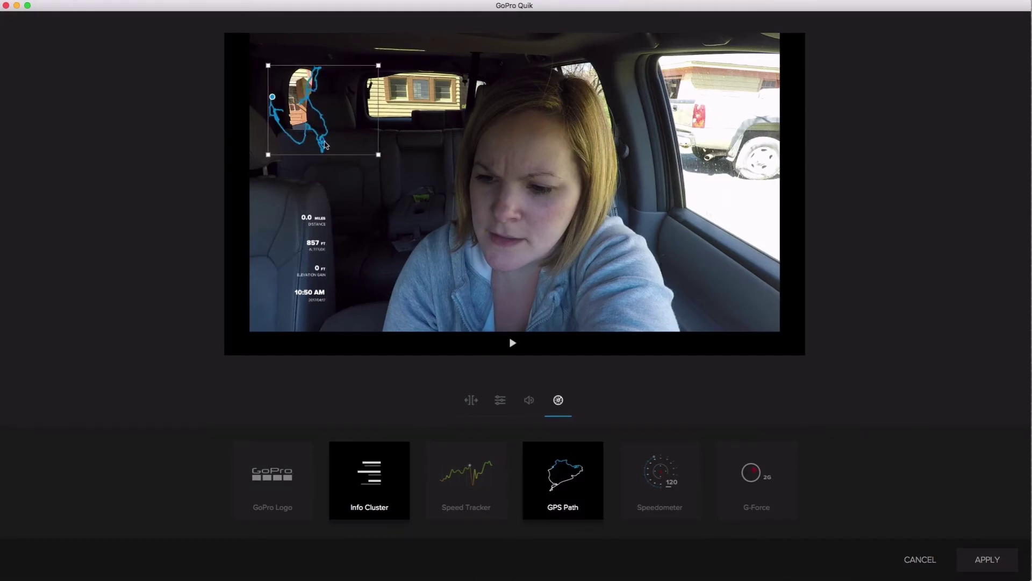
pyautogui.moveTo(379, 156); pyautogui.dragTo(429, 196)
pyautogui.moveTo(331, 166)
pyautogui.mouseDown()
pyautogui.moveTo(719, 301)
pyautogui.moveTo(361, 136)
pyautogui.moveTo(327, 146)
pyautogui.mouseUp()
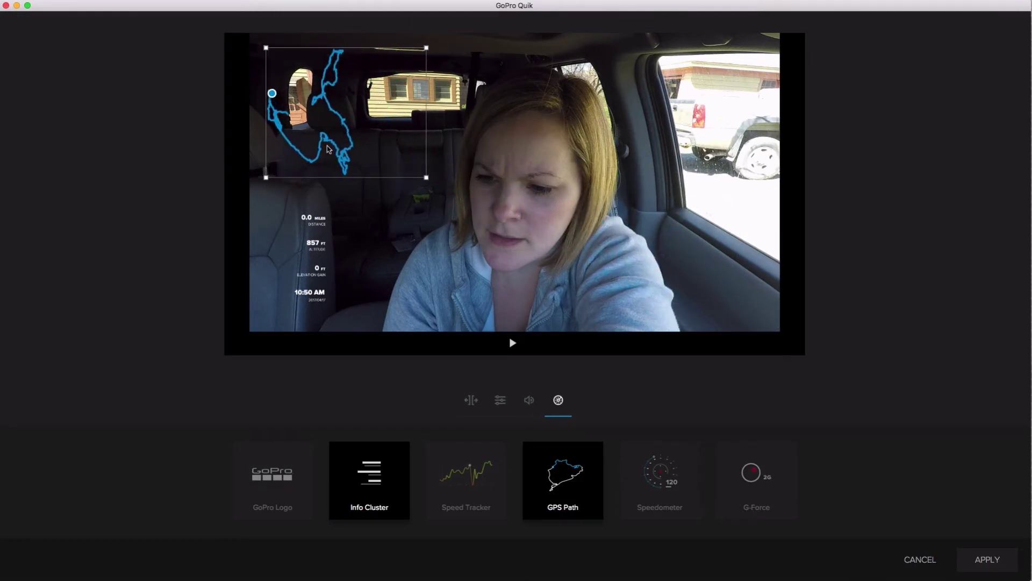
pyautogui.click(992, 560)
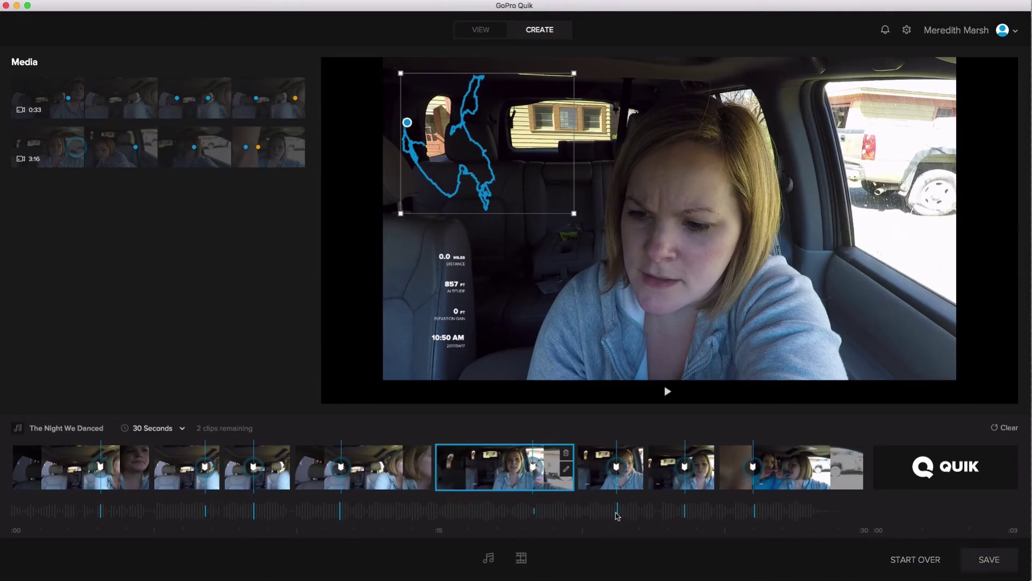
# Step: Replace the G-Force gauge with the GoPro Logo on the sixth storyboard clip, apply it, and check the last clip
pyautogui.click(596, 480)
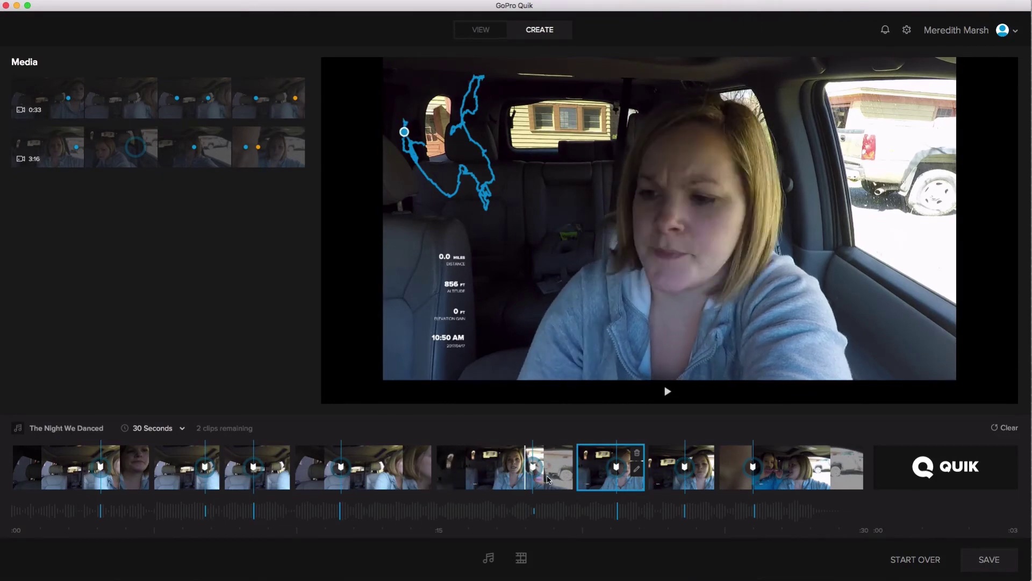
pyautogui.click(635, 470)
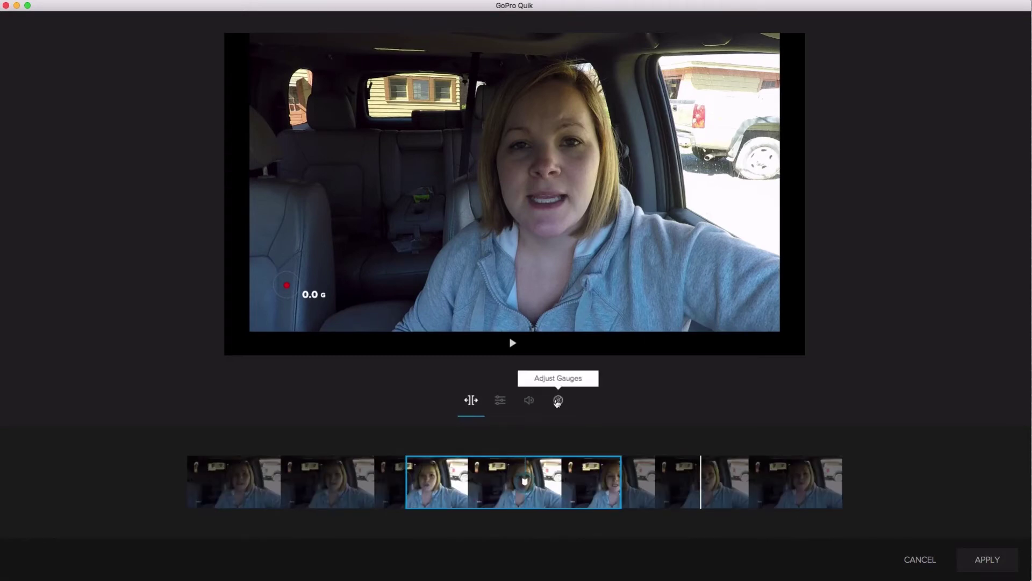
pyautogui.click(557, 400)
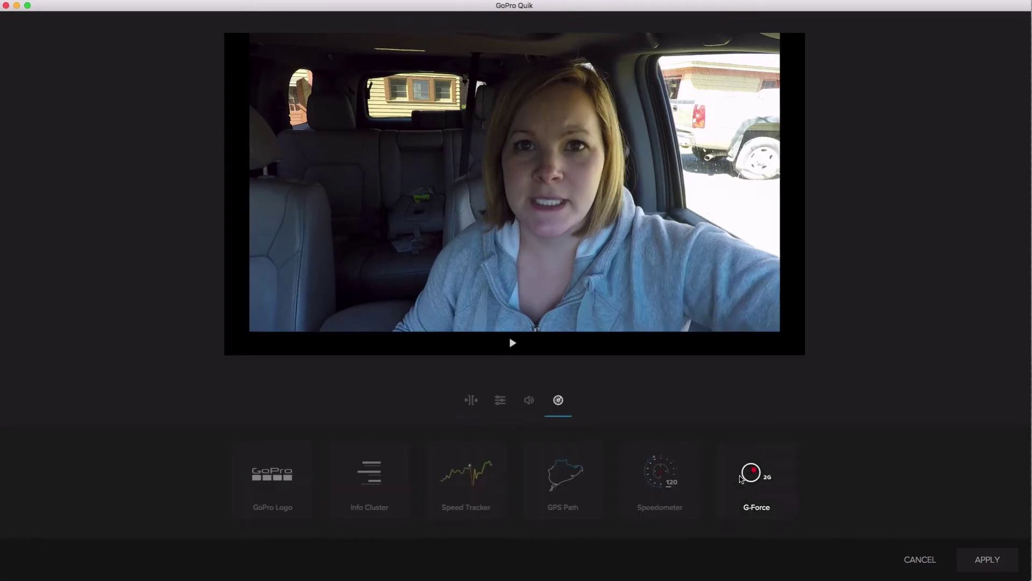
pyautogui.click(285, 484)
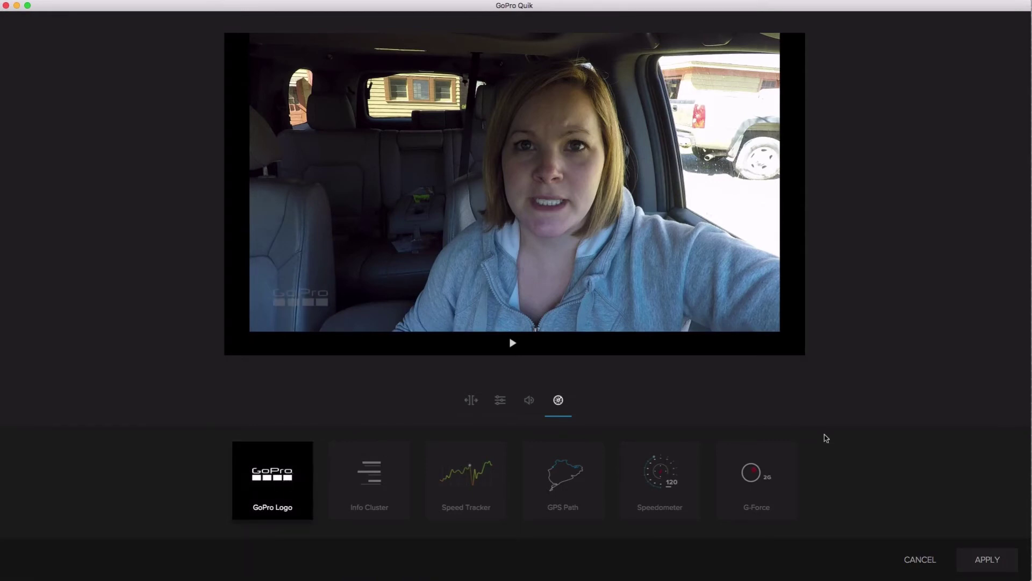
pyautogui.click(987, 559)
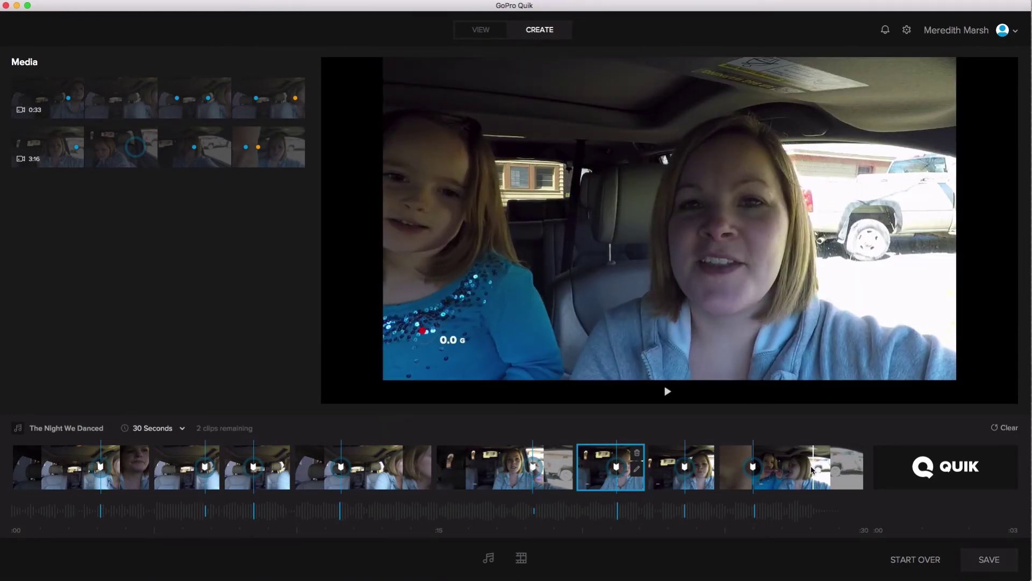
pyautogui.click(810, 468)
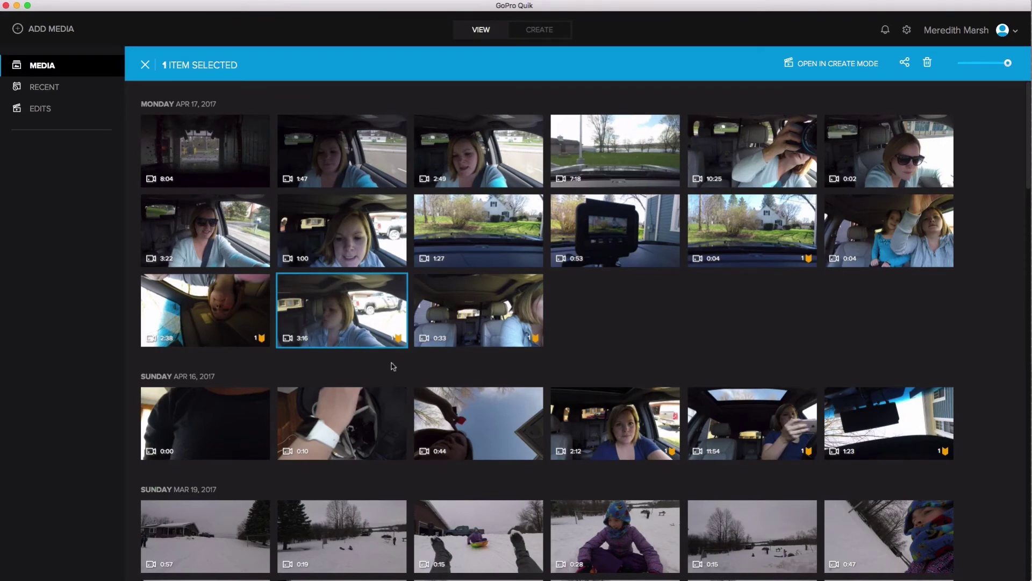
# Step: Open the 3:16 clip from the media library and show the Speedometer instead of the Info Cluster alongside the Speed Tracker
pyautogui.doubleClick(338, 322)
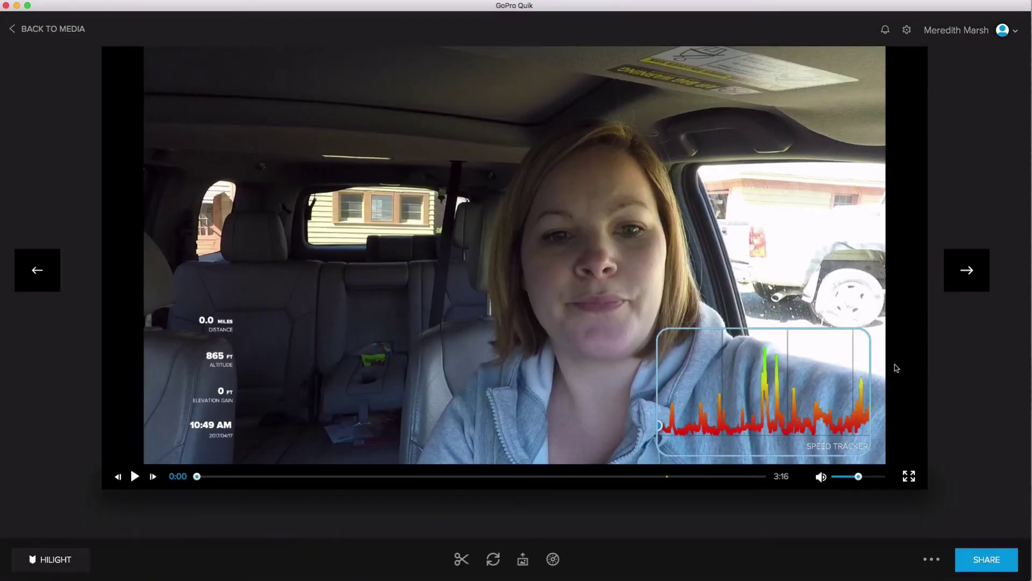
pyautogui.click(554, 559)
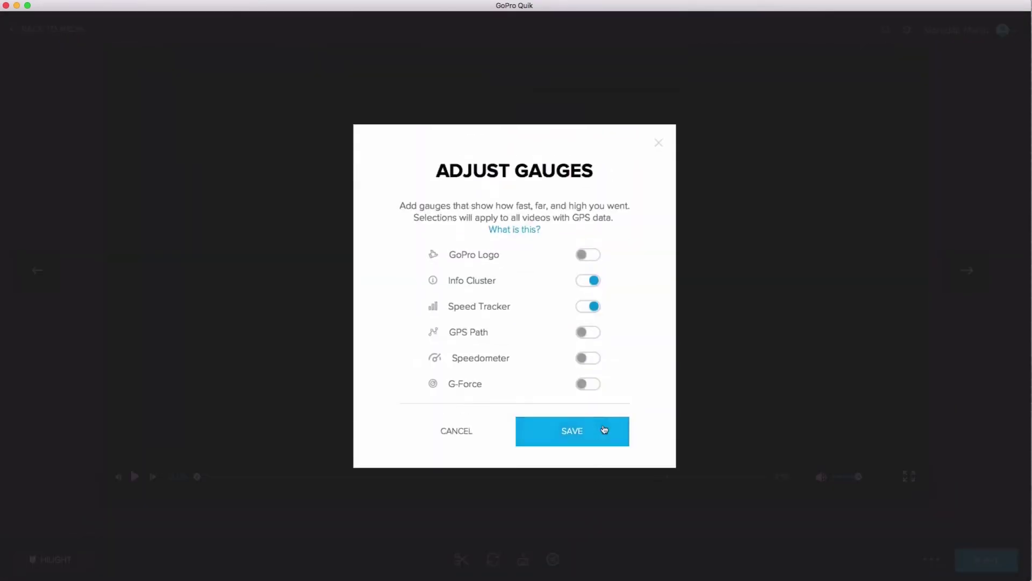
pyautogui.click(580, 359)
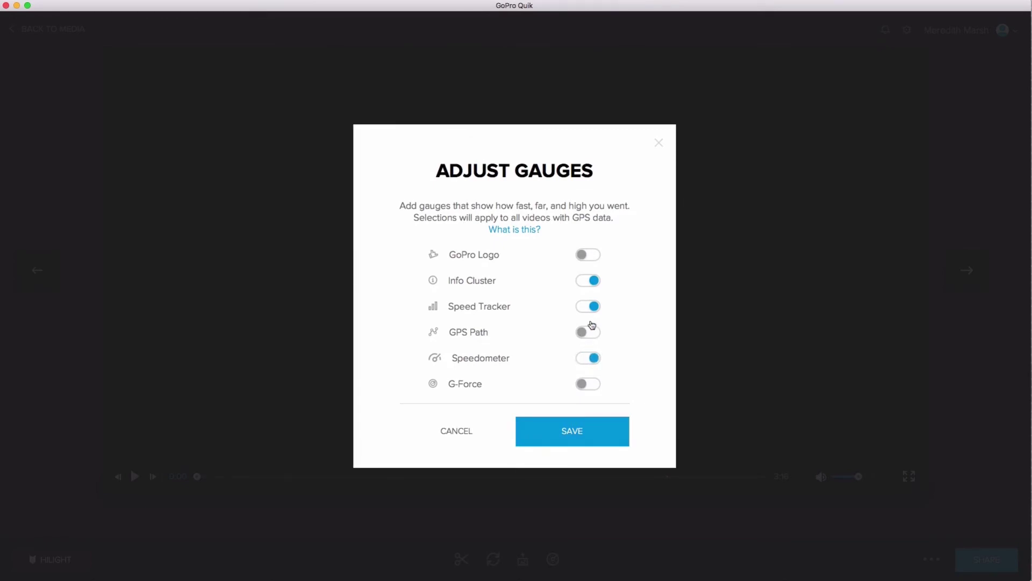
pyautogui.click(572, 433)
# Step: Shrink the Speed Tracker toward the frame's lower right and the Speedometer into its lower left
pyautogui.moveTo(657, 329); pyautogui.dragTo(707, 358)
pyautogui.click(240, 371)
pyautogui.moveTo(315, 307); pyautogui.dragTo(279, 337)
pyautogui.moveTo(239, 372); pyautogui.dragTo(237, 371)
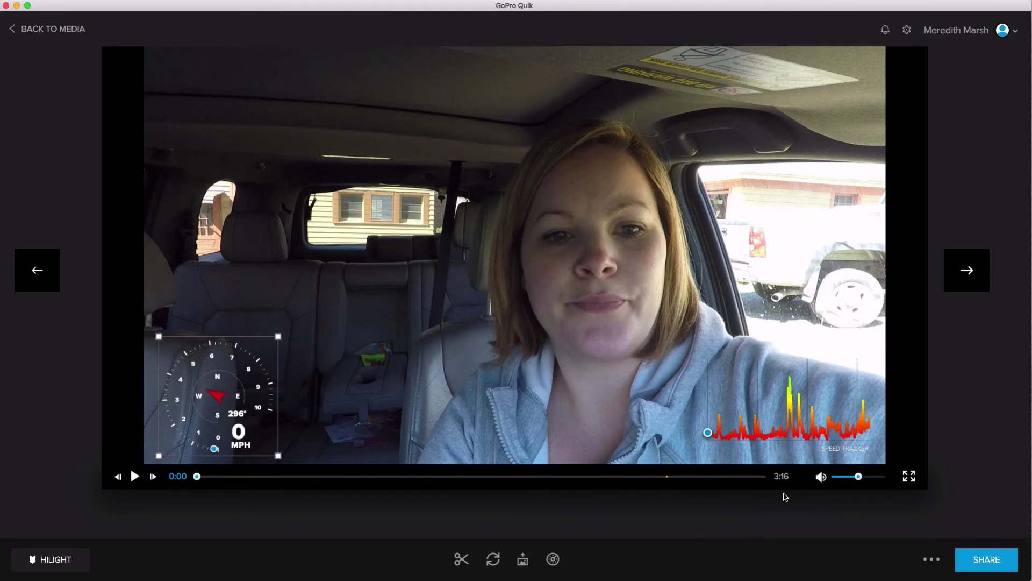
# Step: Scrub the clip to 1:45, start trimming, and extend the trim range across nearly the whole clip, to 3:13 long
pyautogui.moveTo(197, 476); pyautogui.dragTo(330, 476)
pyautogui.moveTo(593, 476); pyautogui.dragTo(500, 476)
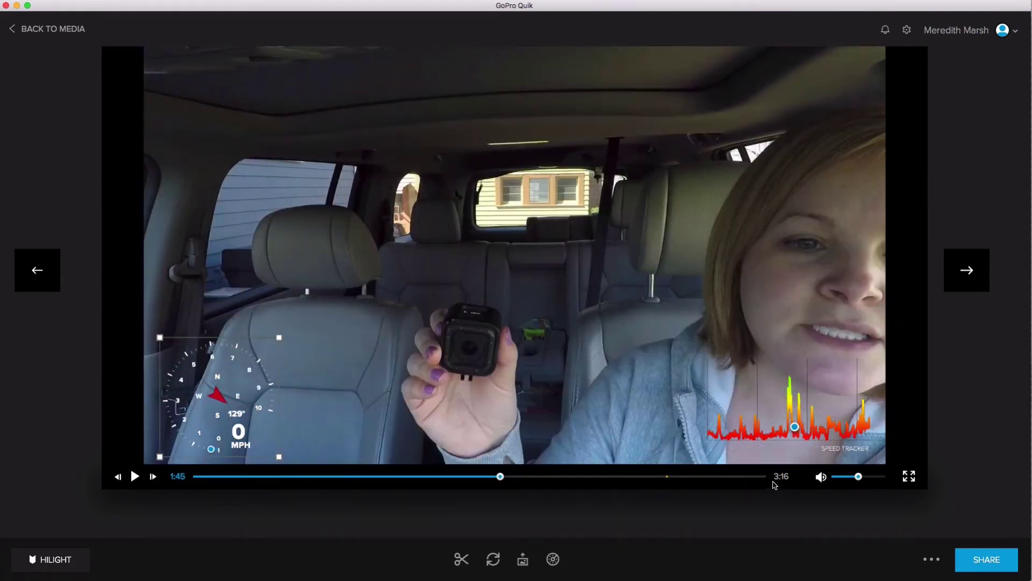
pyautogui.click(461, 561)
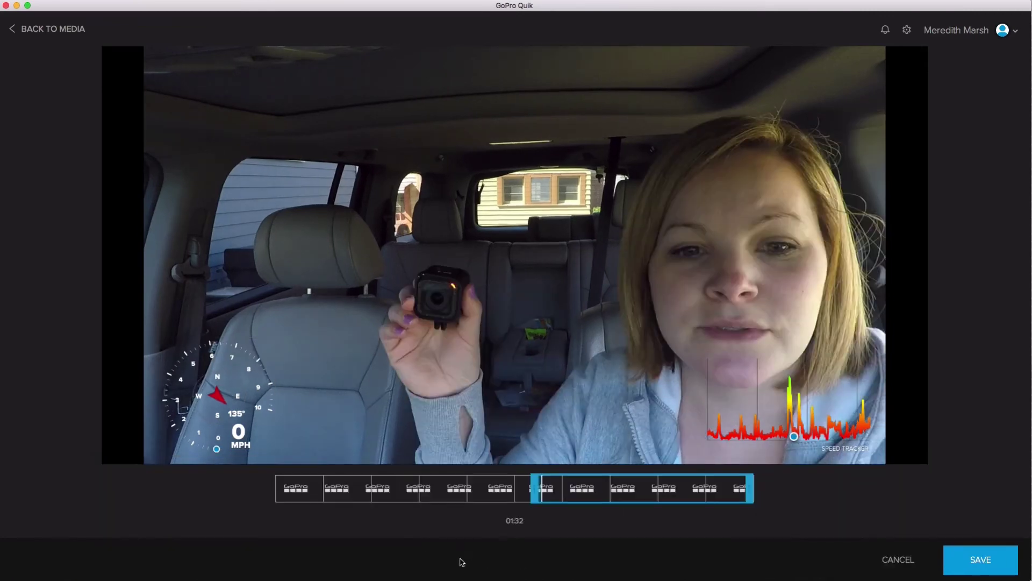
pyautogui.moveTo(537, 490); pyautogui.dragTo(272, 492)
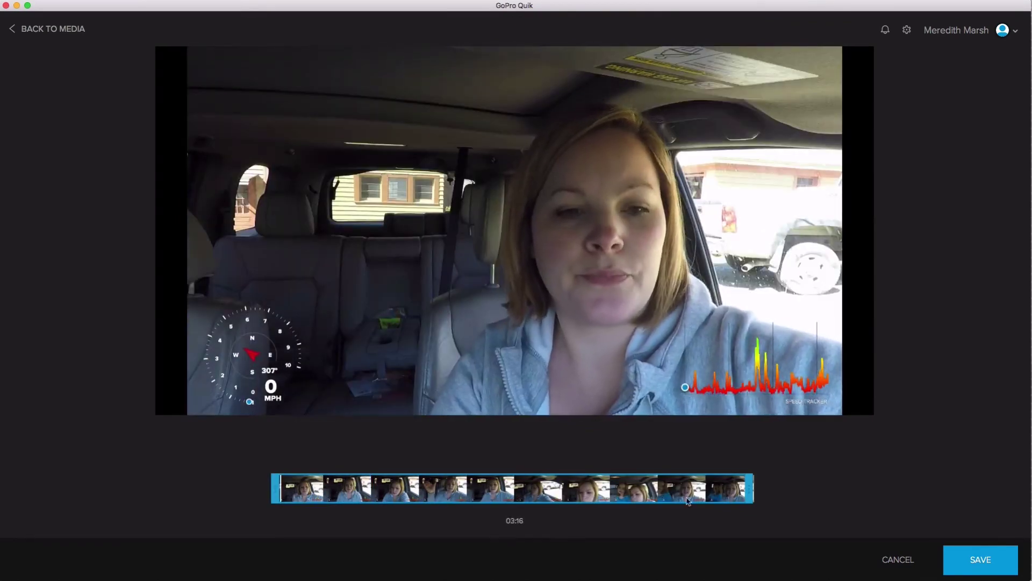
pyautogui.moveTo(748, 491); pyautogui.dragTo(753, 492)
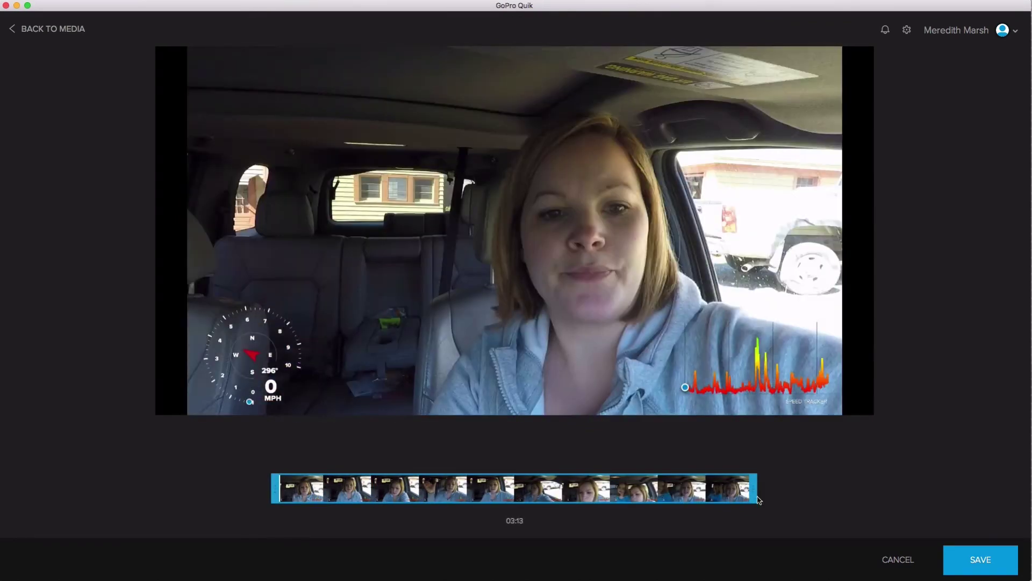
# Step: Save the trimmed range as a new clip at 1080p - 30 fps quality
pyautogui.click(978, 562)
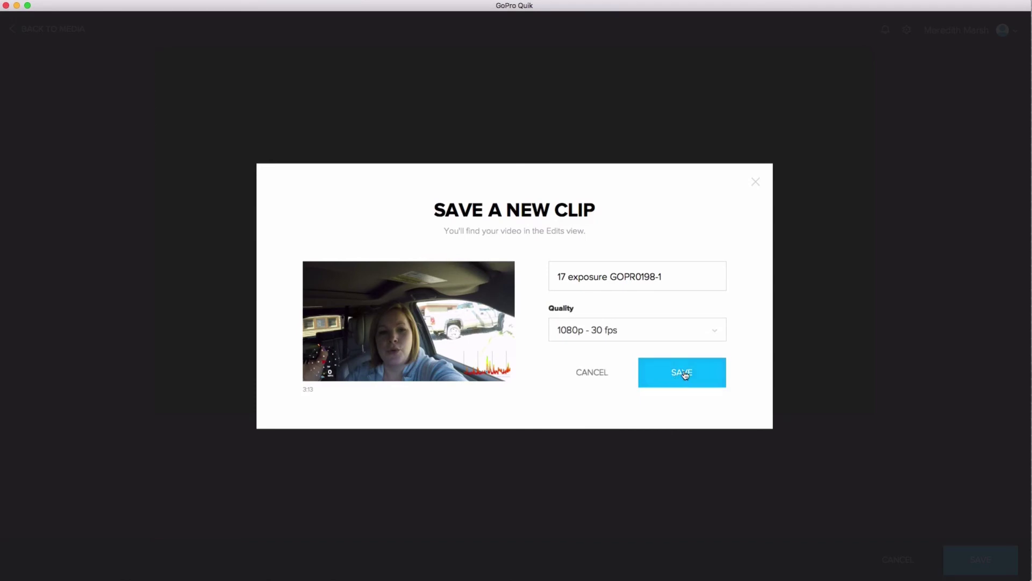
pyautogui.click(595, 332)
pyautogui.click(584, 332)
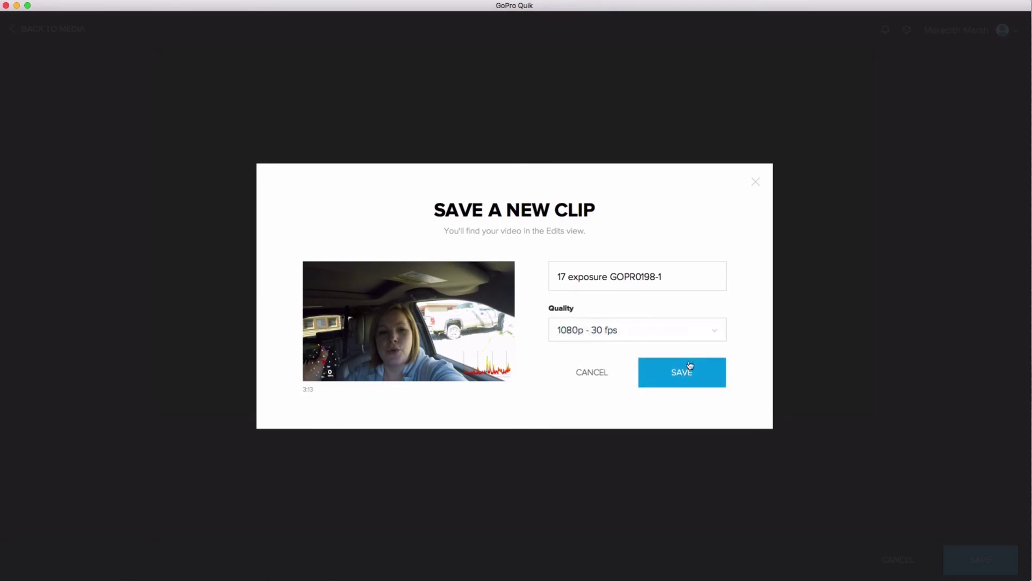
pyautogui.click(688, 373)
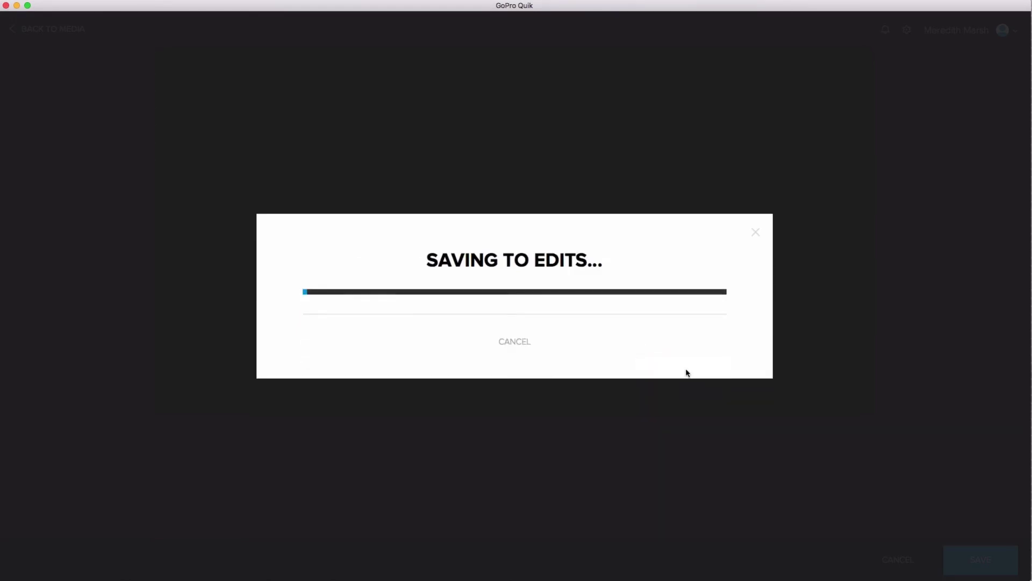